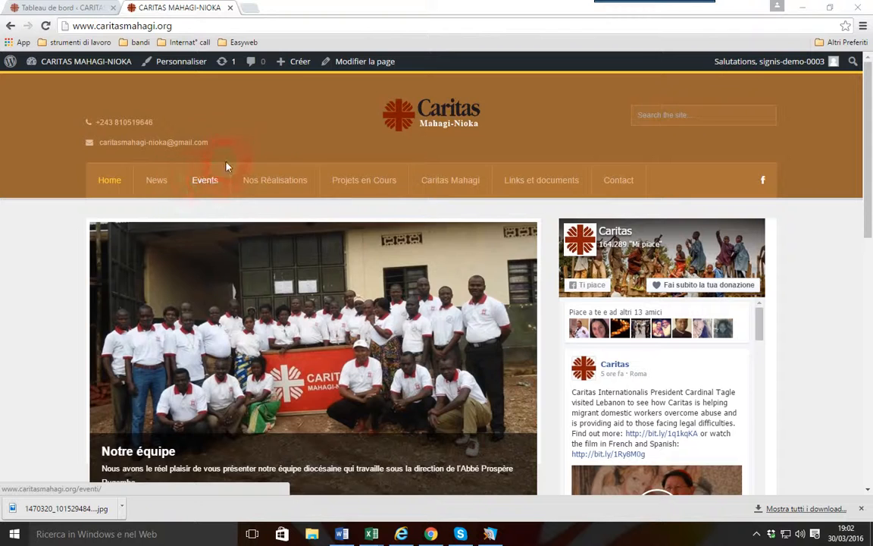
Open the site's Events page and look through the listed events
left_click(214, 183)
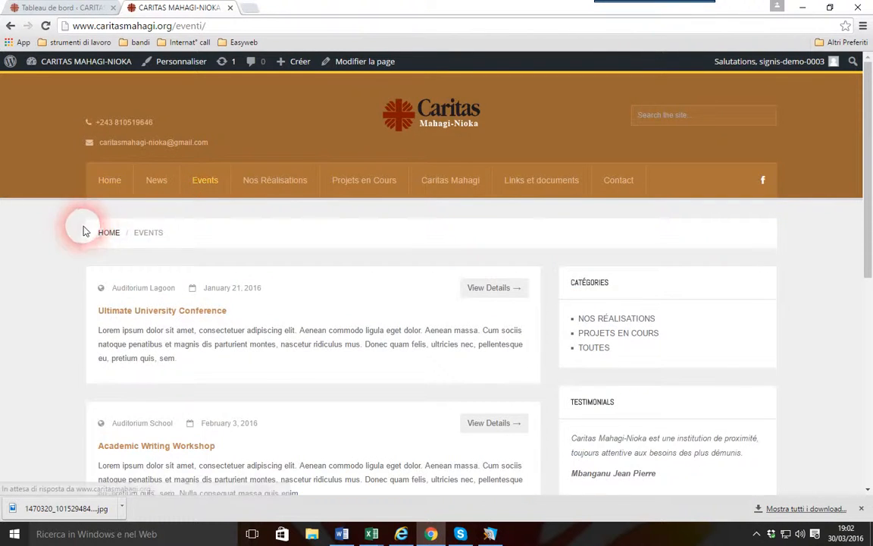
scroll(79, 228, "down", 3)
scroll(123, 275, "down", 3)
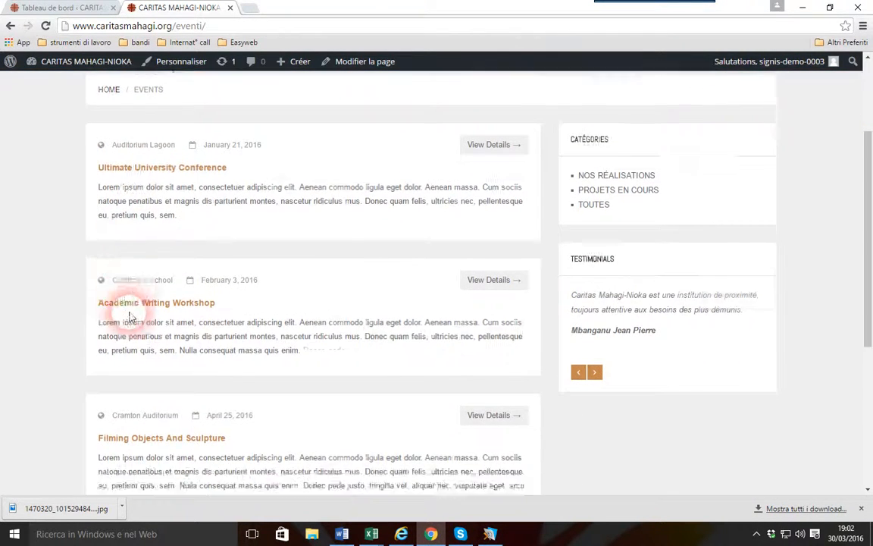
scroll(175, 341, "up", 3)
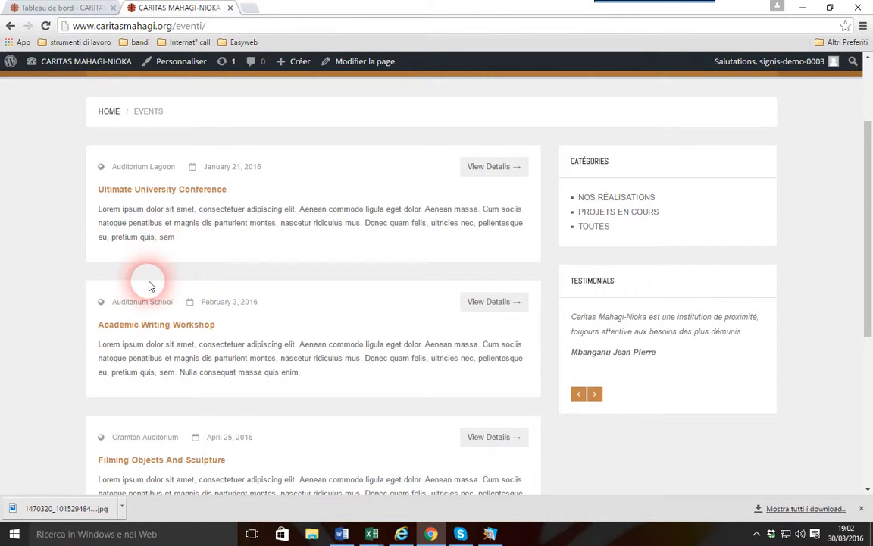
scroll(159, 282, "up", 3)
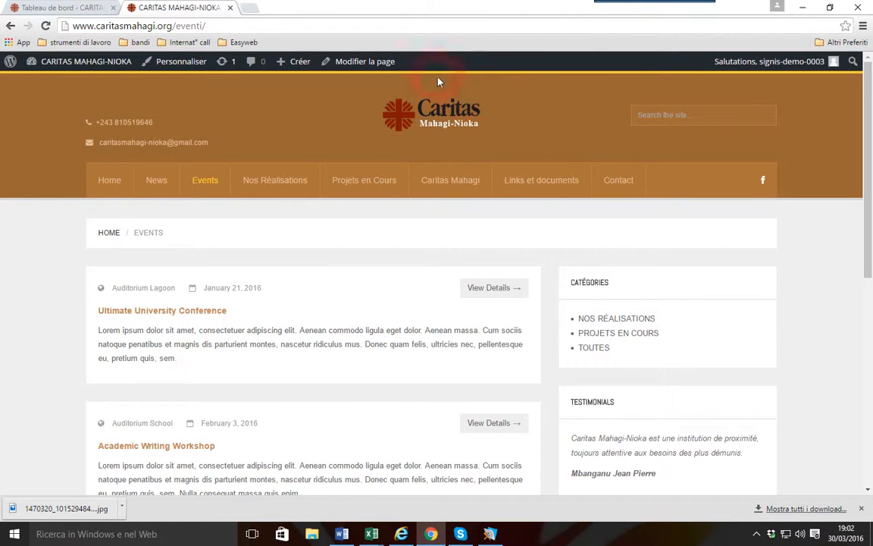
scroll(231, 334, "down", 1)
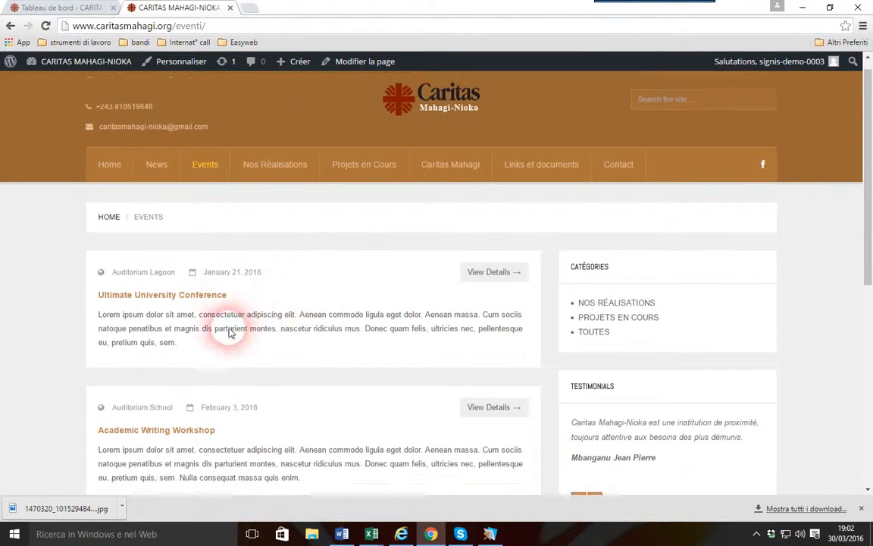
scroll(231, 333, "down", 2)
scroll(166, 376, "up", 2)
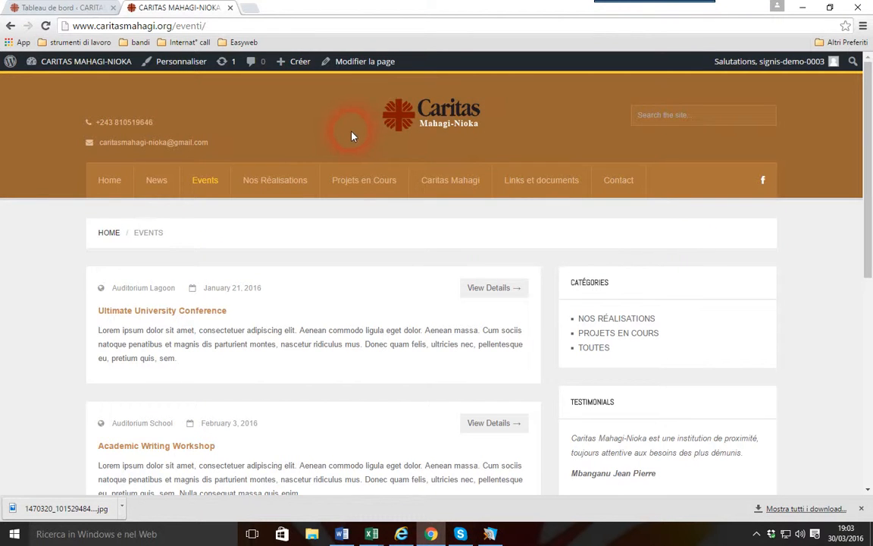
Return to the site's home page and examine the Dernier Events section beside the latest news
left_click(110, 182)
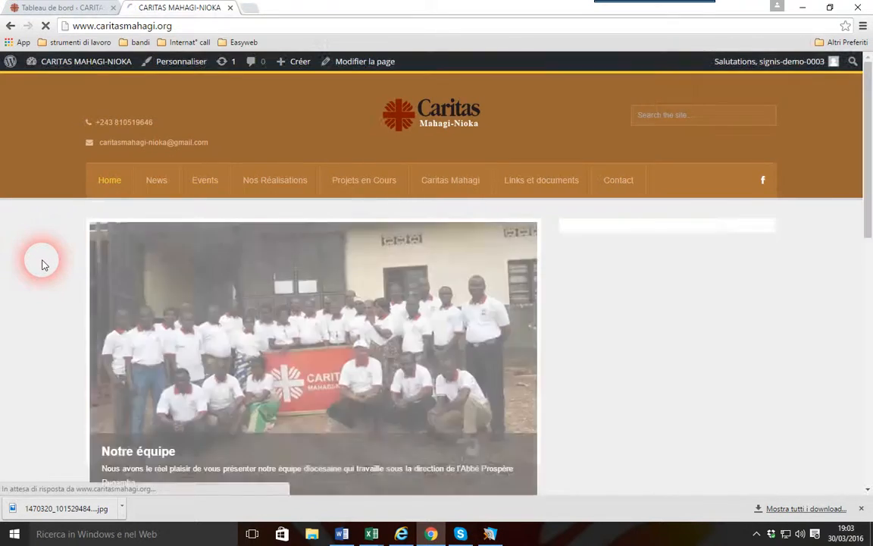
scroll(44, 265, "down", 3)
scroll(43, 262, "up", 3)
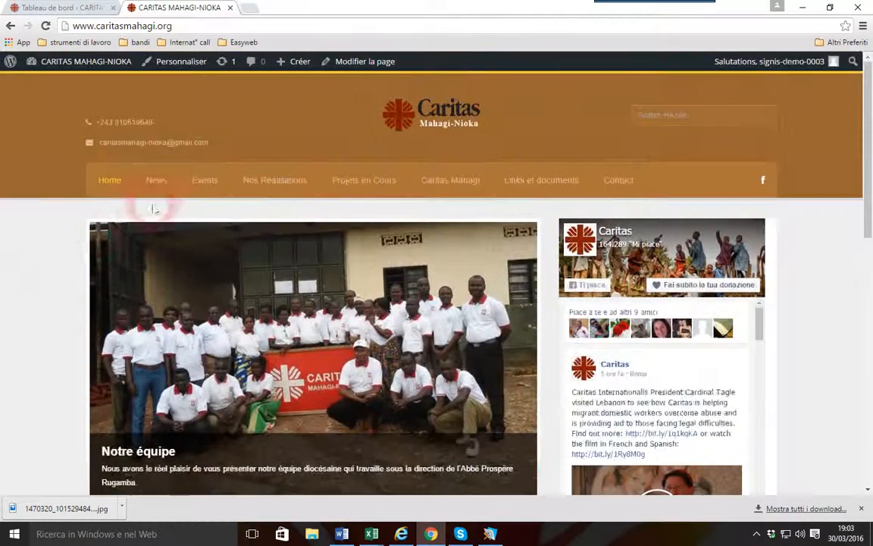
scroll(23, 247, "down", 4)
scroll(38, 249, "down", 3)
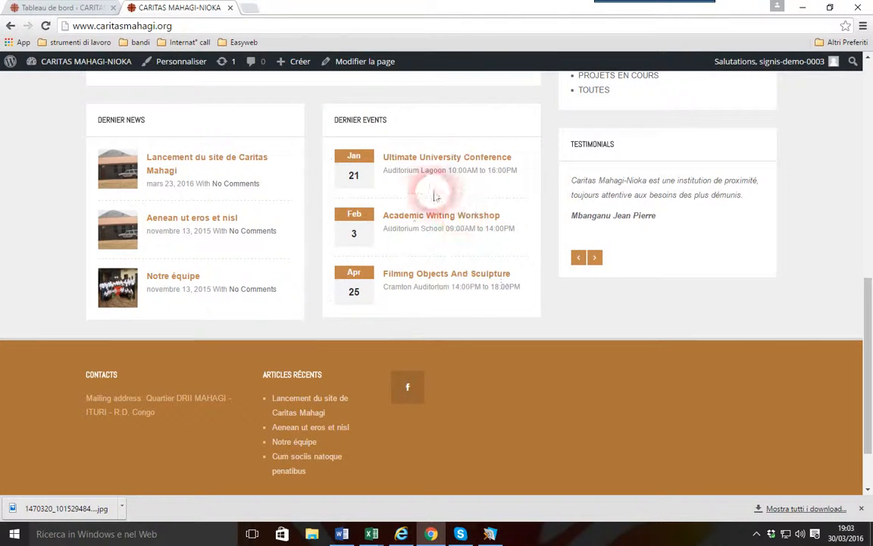
left_click_drag(405, 120, 332, 122)
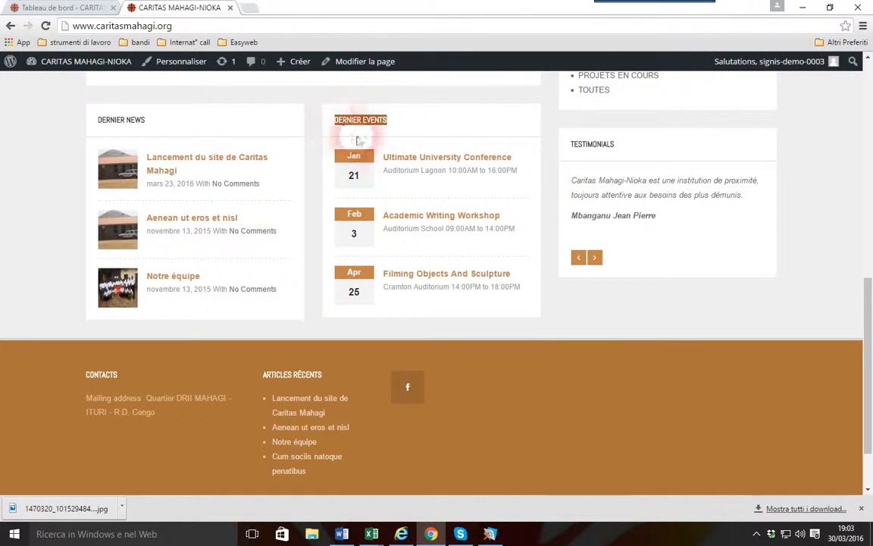
scroll(440, 312, "up", 2)
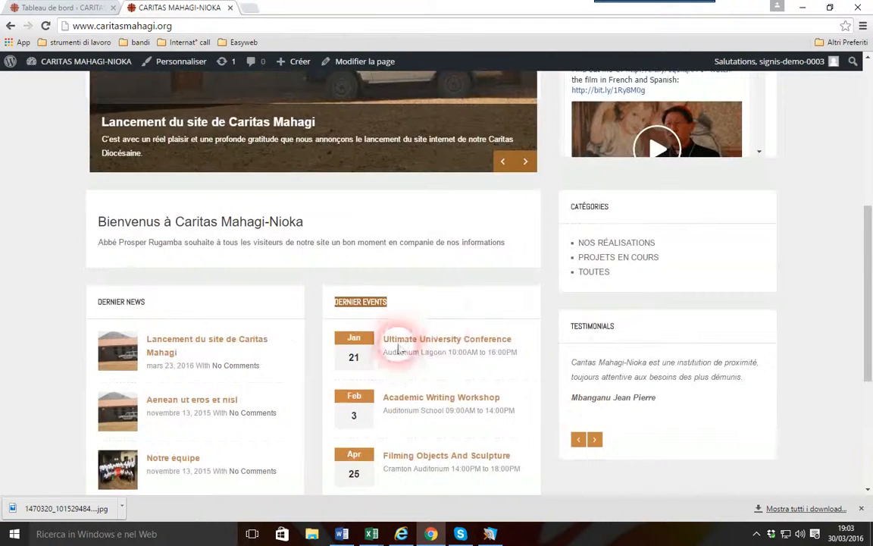
scroll(386, 335, "up", 2)
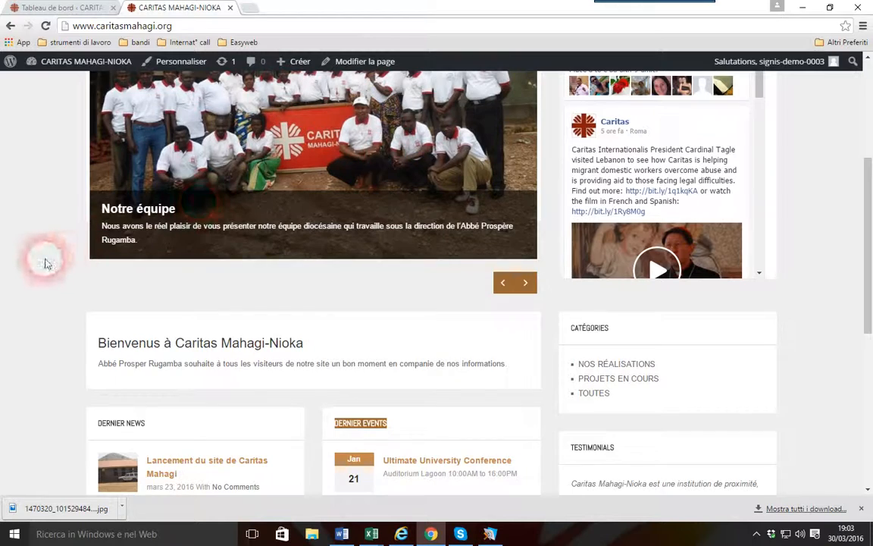
scroll(41, 270, "up", 1)
scroll(42, 270, "up", 2)
scroll(42, 270, "down", 3)
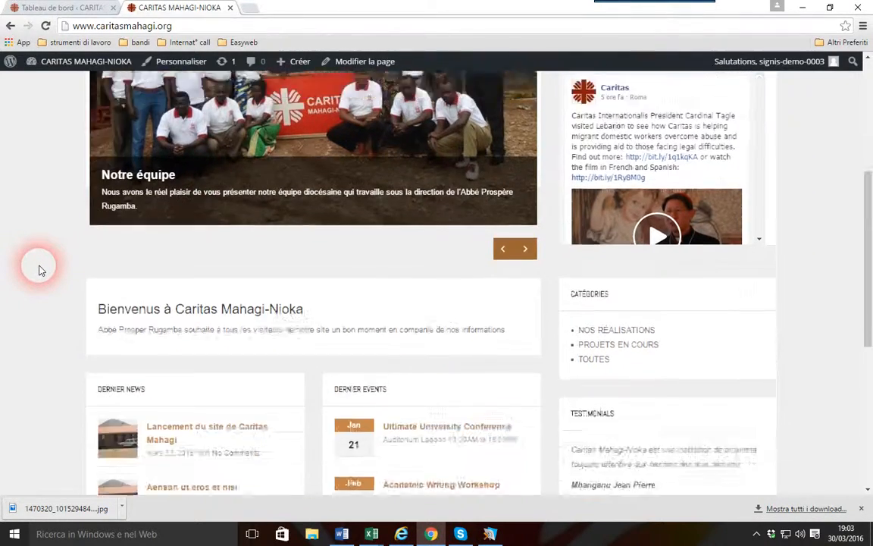
scroll(42, 270, "up", 4)
scroll(42, 270, "down", 5)
scroll(42, 270, "up", 6)
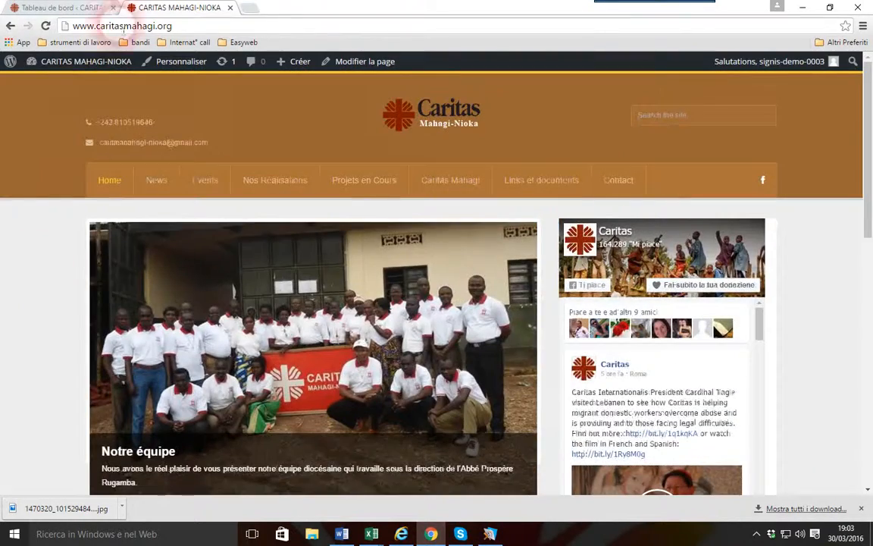
Add a new event from the WordPress dashboard with the title "Messe d'action de grace"
left_click(69, 6)
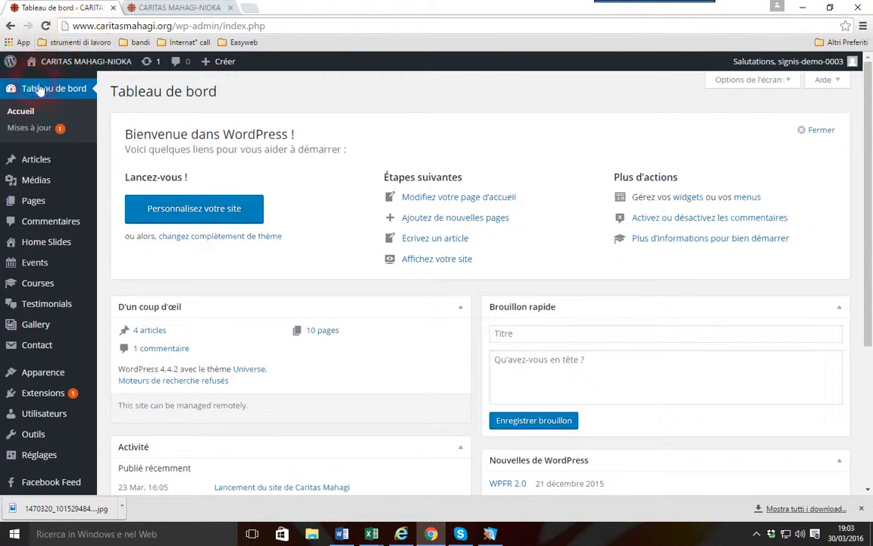
left_click(40, 265)
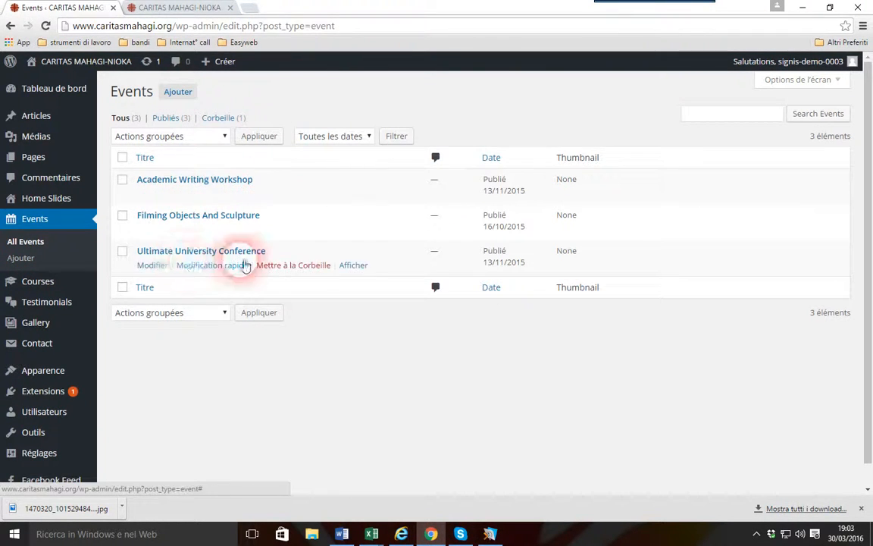
left_click(180, 92)
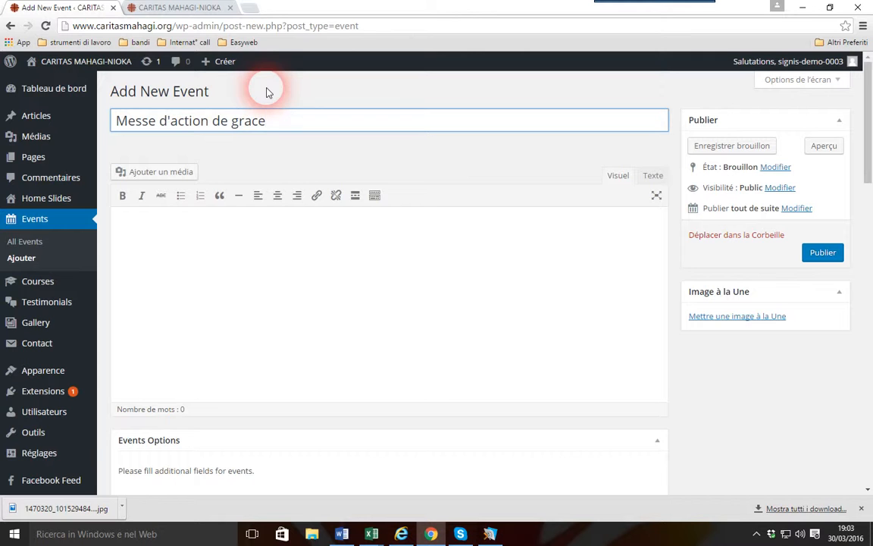
Write the event description "Caritas Mahagi Nioka invite la population à se joindre à elle pour la célébration de la messe d'action de grace ...."
left_click(240, 230)
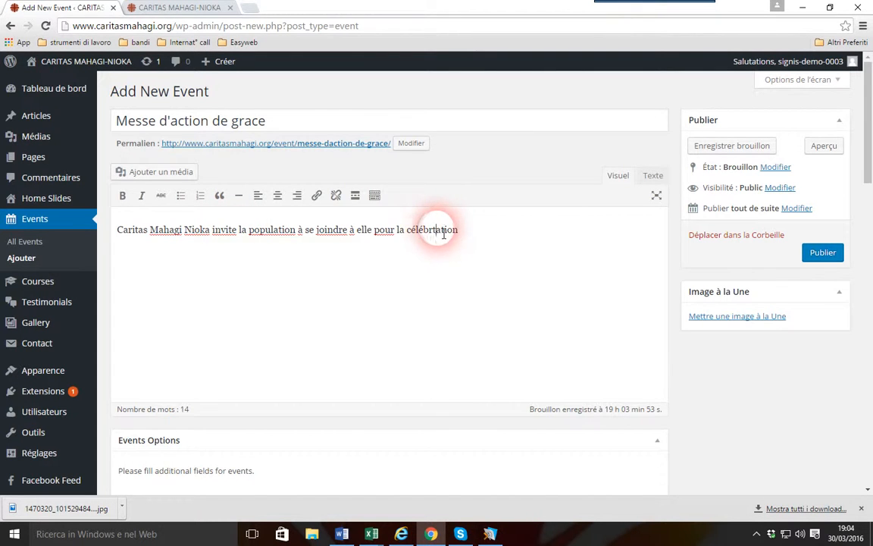
key("BackSpace")
left_click(493, 236)
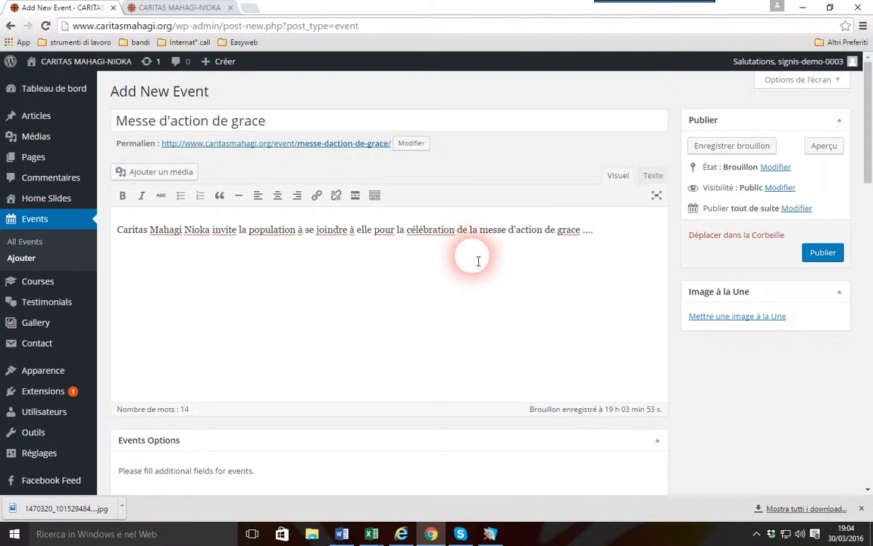
left_click(261, 120)
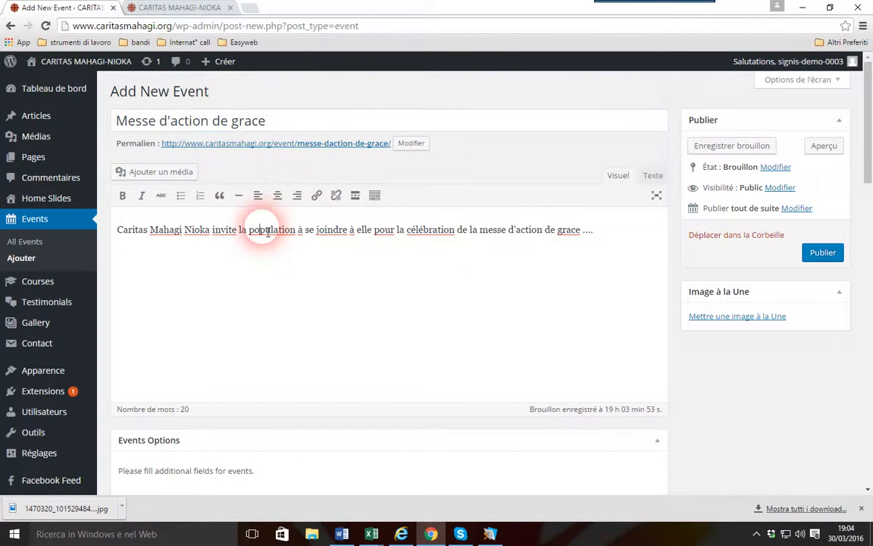
Set the event date to April 23, 2016 and the event time to 15:00
scroll(303, 258, "down", 3)
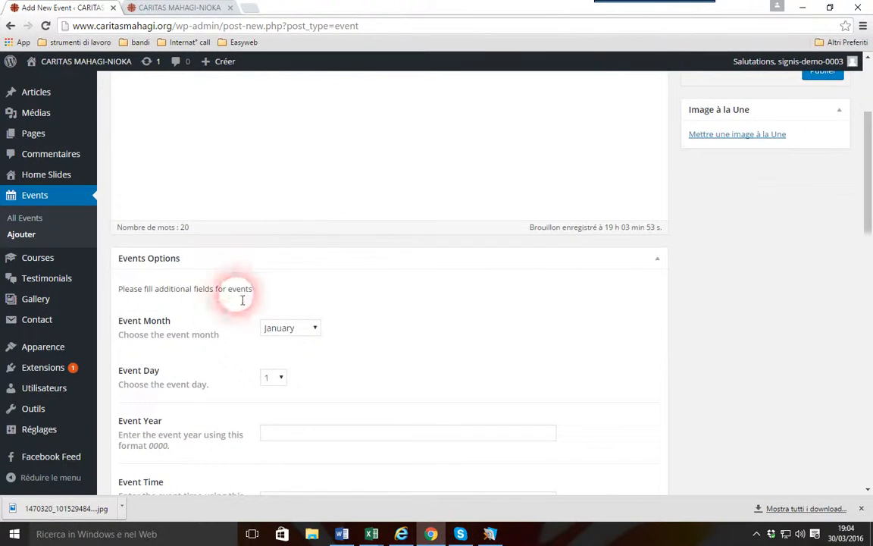
scroll(233, 288, "down", 1)
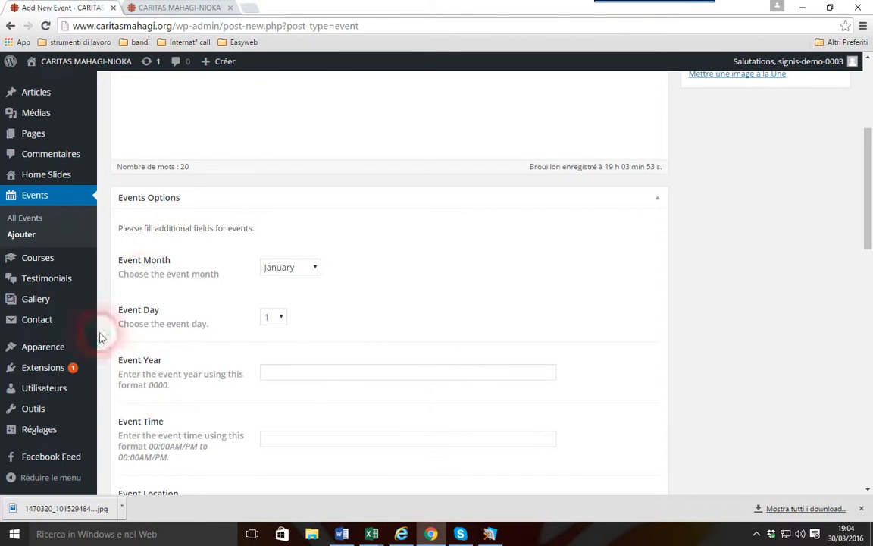
left_click(313, 272)
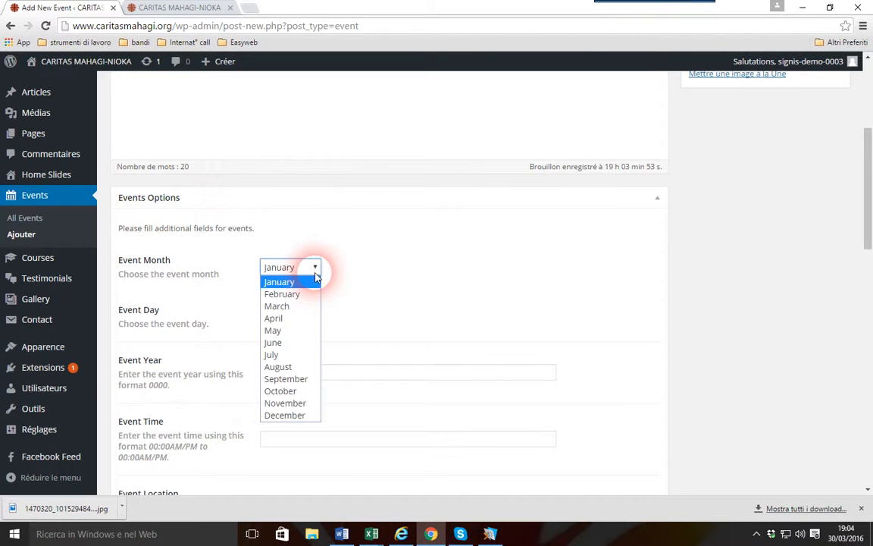
left_click(276, 316)
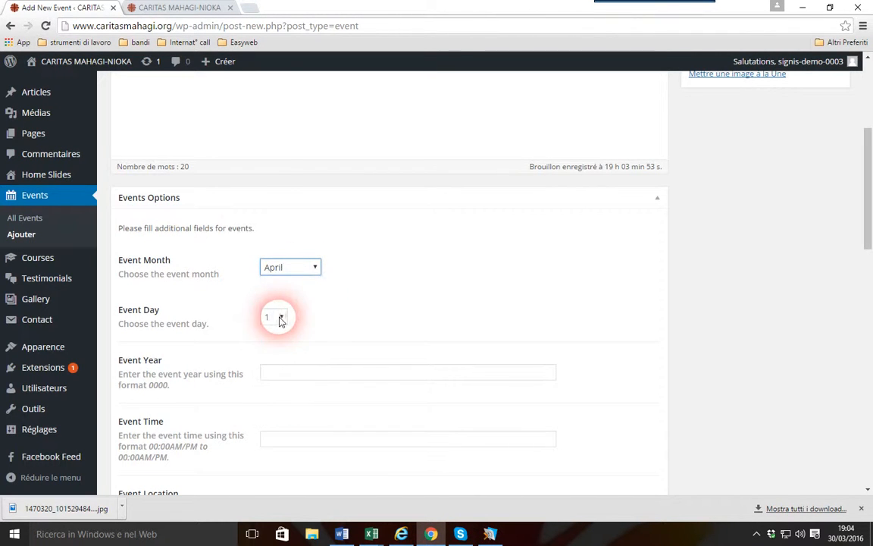
left_click(276, 318)
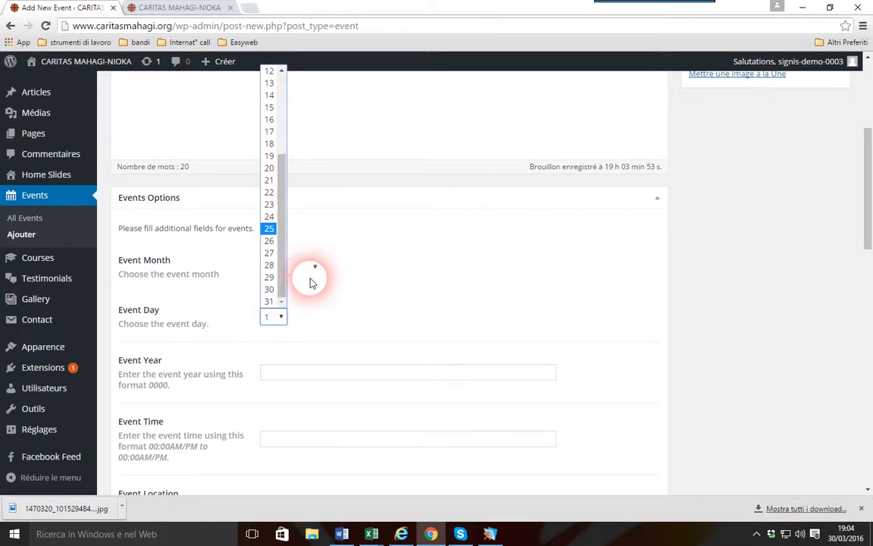
left_click(269, 204)
scroll(371, 297, "down", 3)
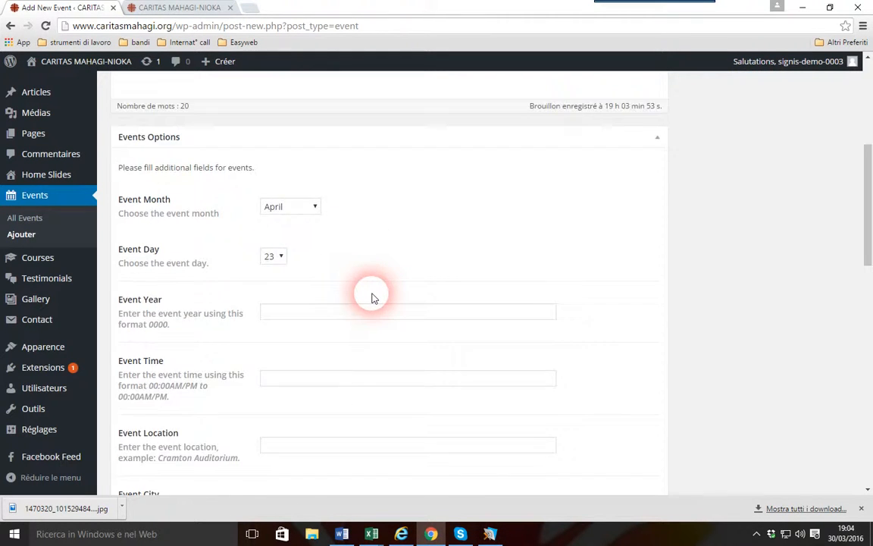
left_click(356, 254)
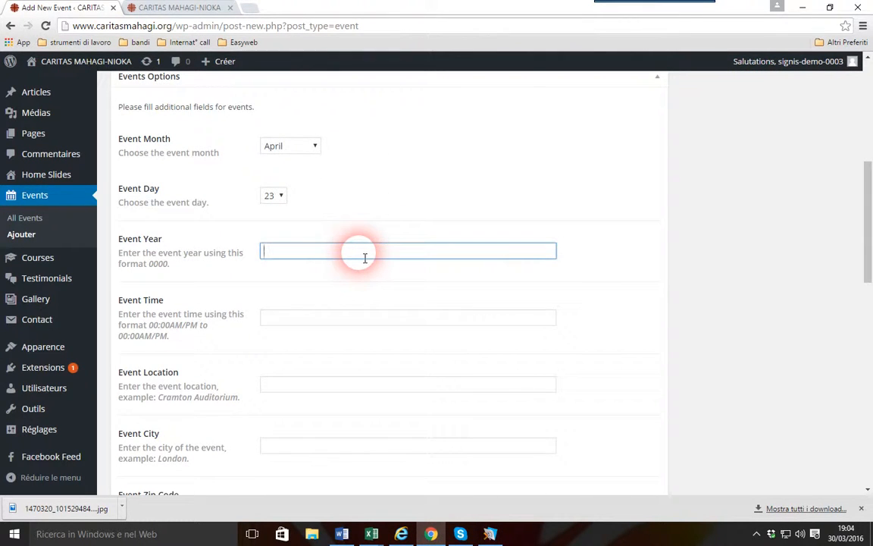
left_click(340, 317)
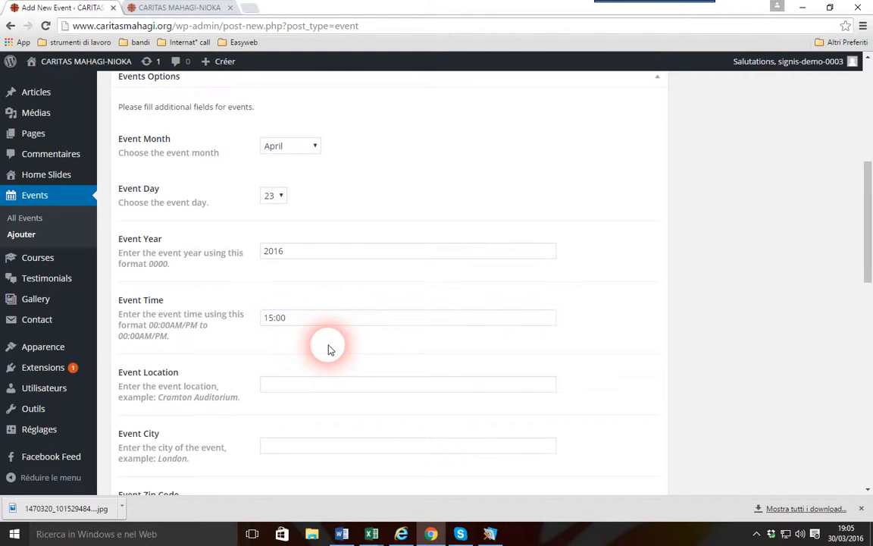
Enter "Eglise Mahagi" as the event location and "Mahagi Nioka" as the event city
scroll(322, 347, "down", 5)
left_click(296, 203)
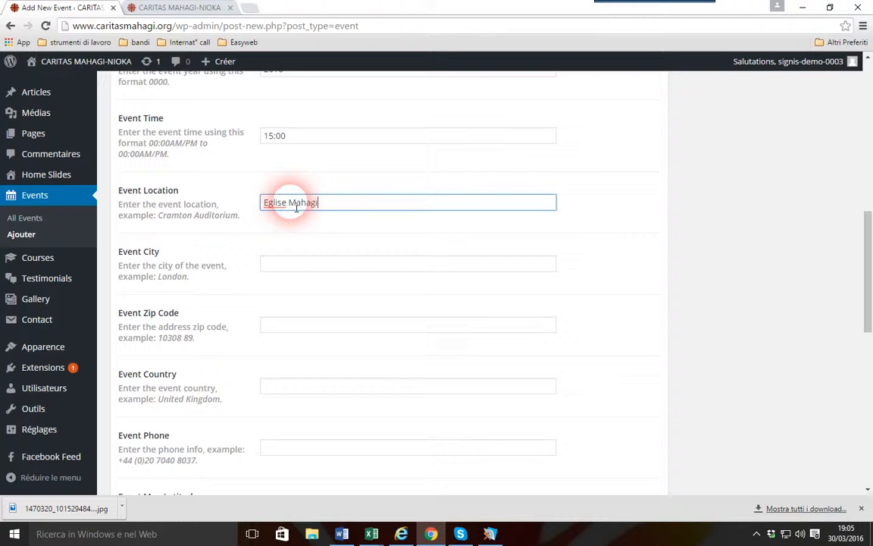
left_click(300, 261)
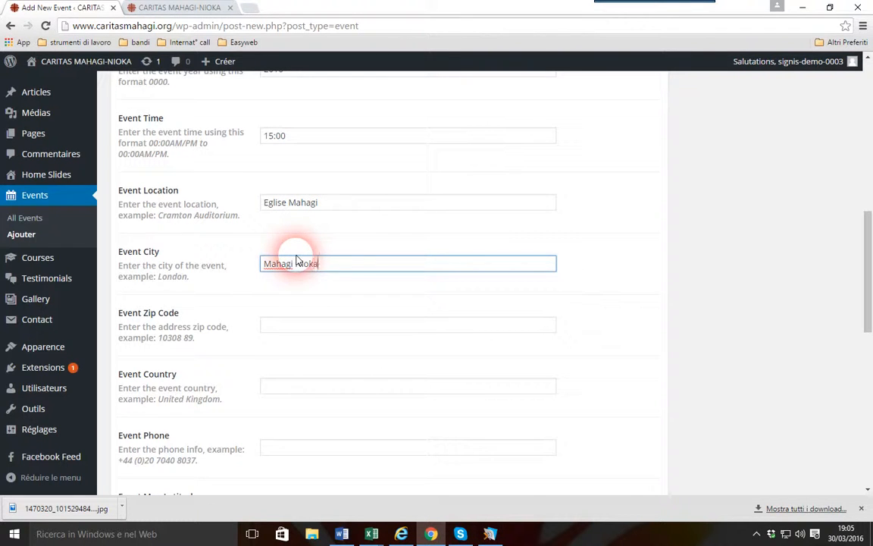
left_click(469, 311)
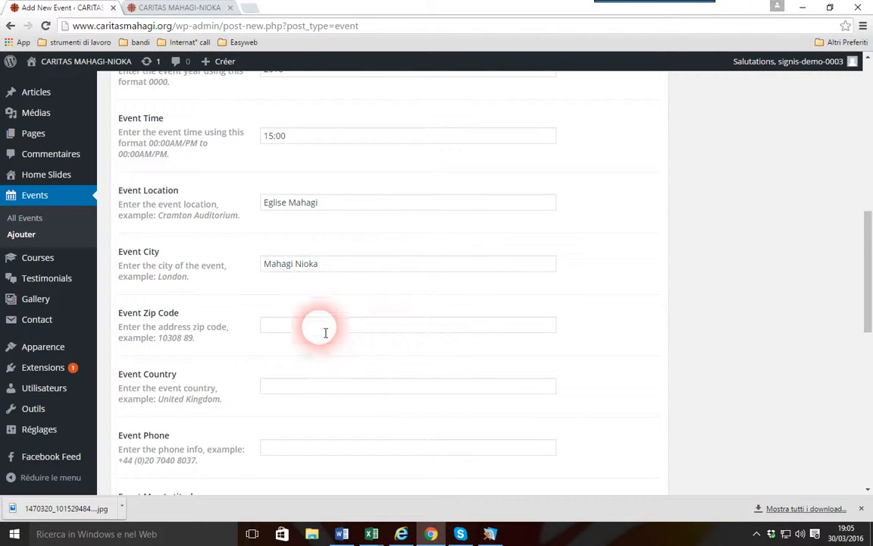
Set the mahagi012015c photo of the building with the white car as the event's featured image and publish the event
scroll(290, 314, "down", 2)
scroll(308, 258, "up", 2)
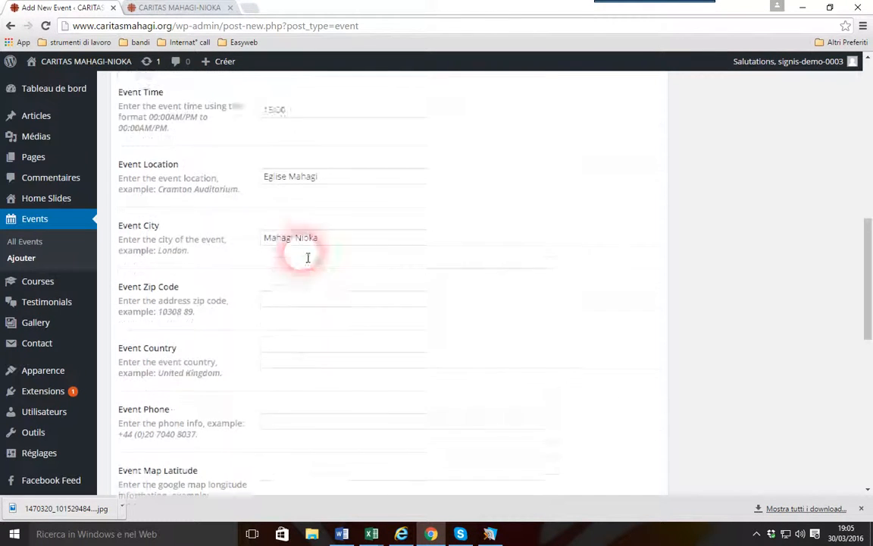
scroll(308, 258, "up", 7)
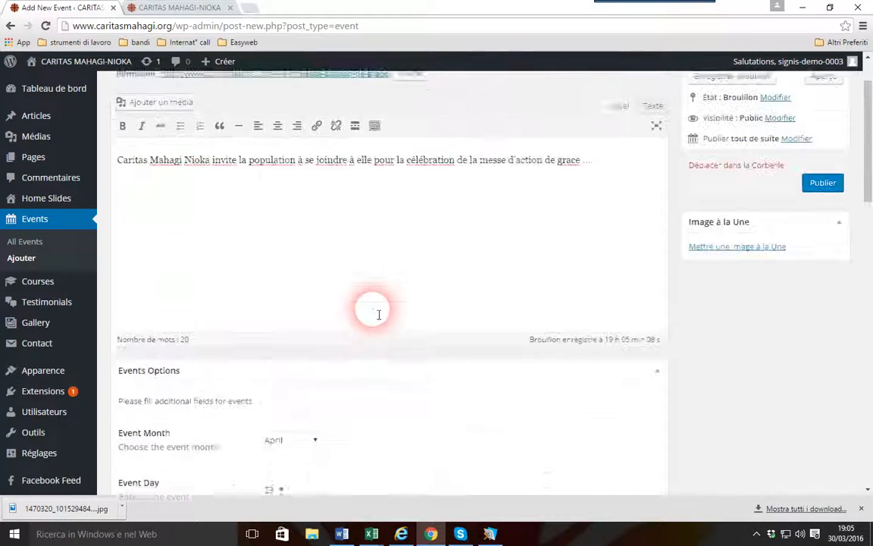
scroll(379, 314, "up", 1)
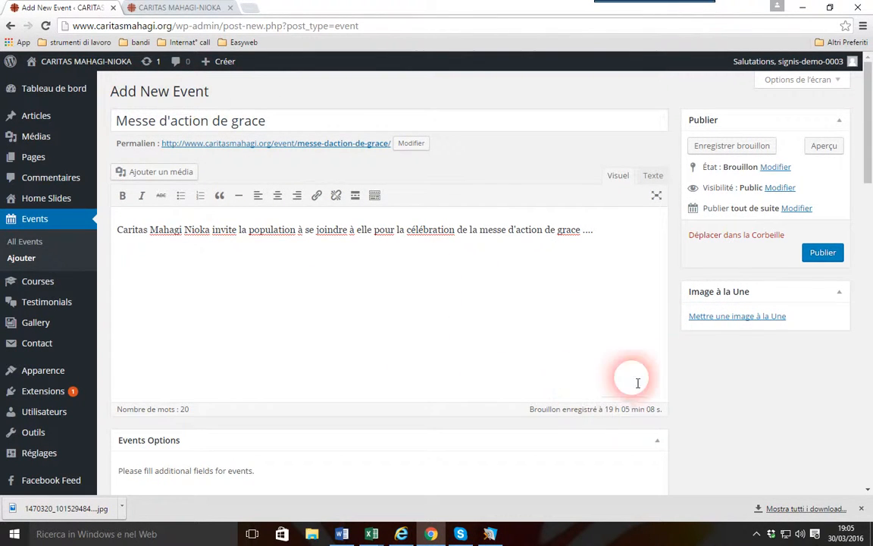
left_click(721, 317)
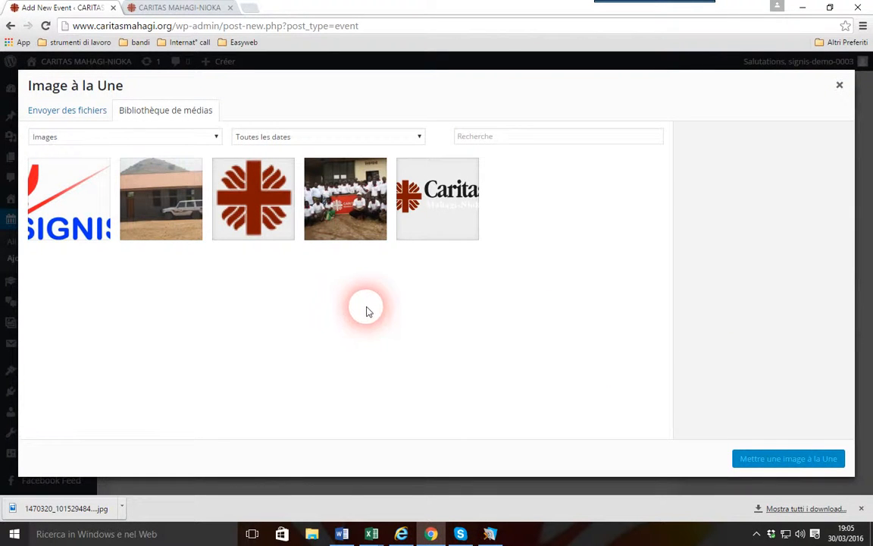
left_click(191, 202)
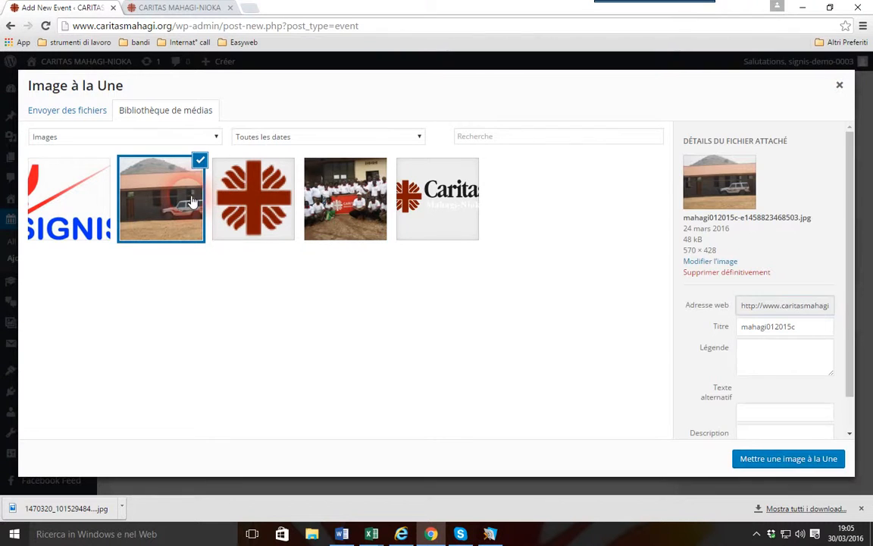
left_click(772, 459)
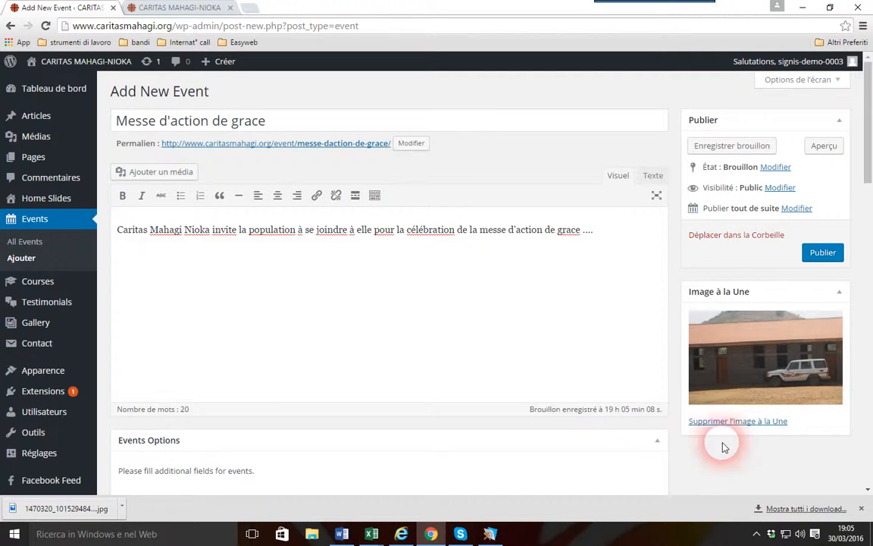
left_click(820, 253)
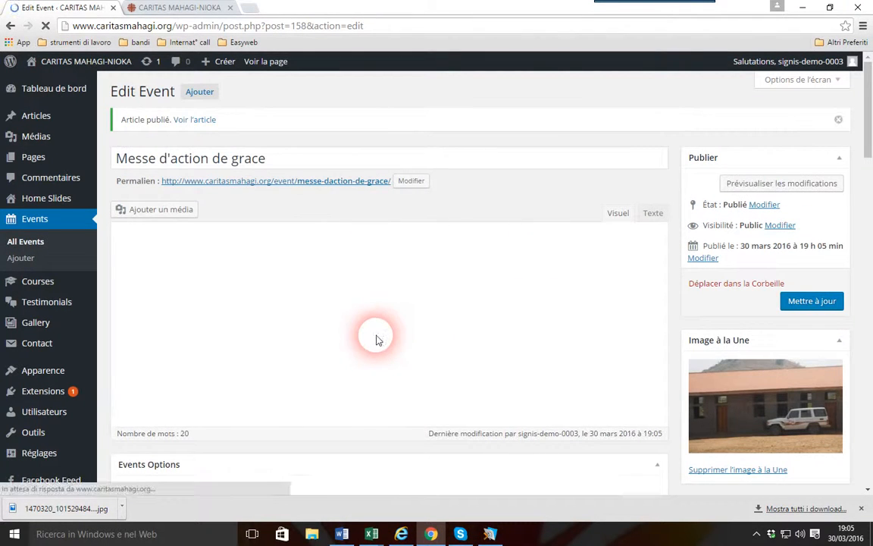
Reload the public home page and check how the new event appears in the latest events list
left_click(177, 7)
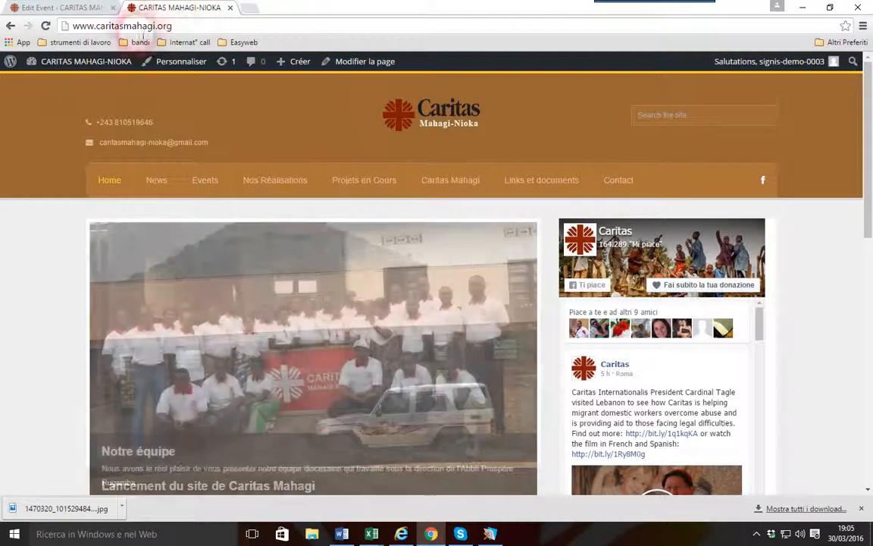
scroll(62, 214, "down", 5)
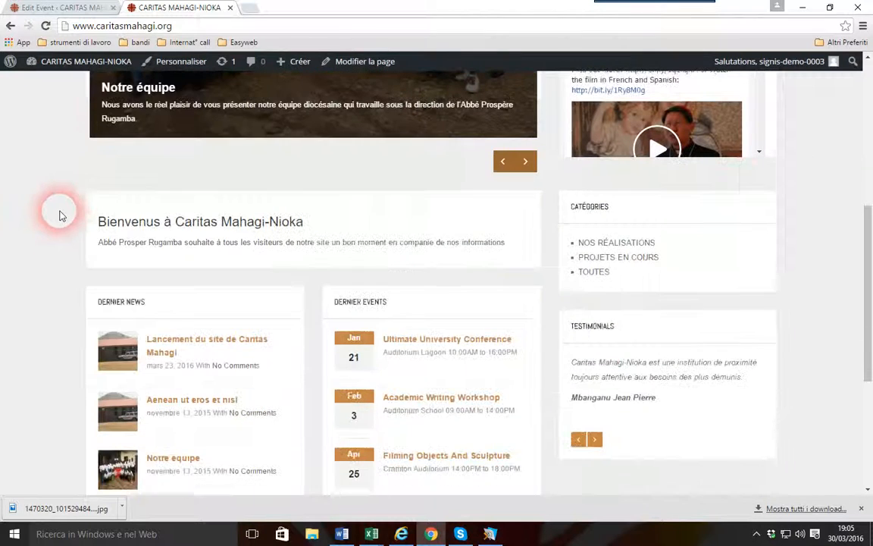
left_click(45, 26)
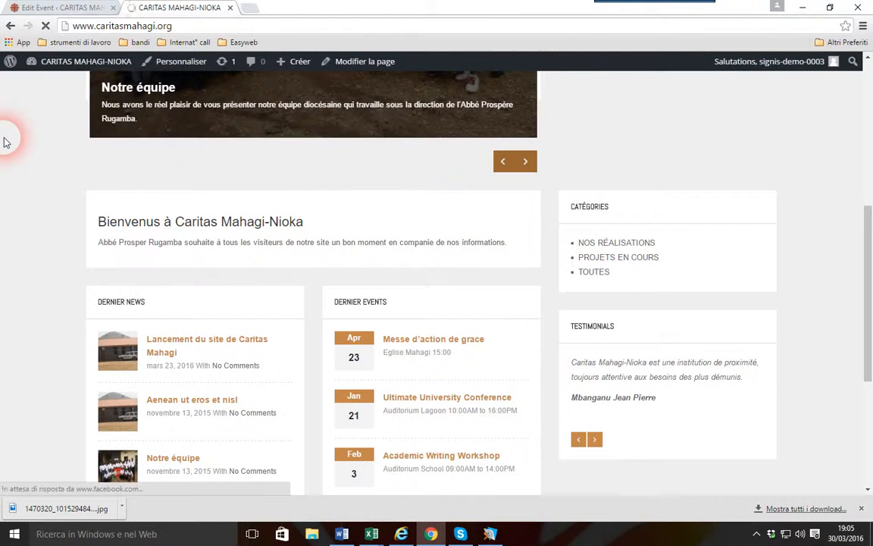
scroll(28, 161, "down", 2)
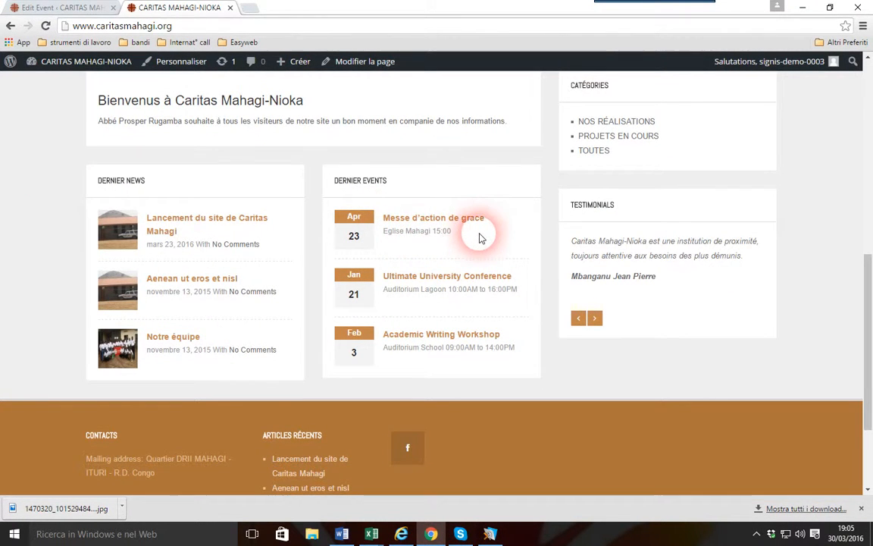
scroll(479, 239, "up", 1)
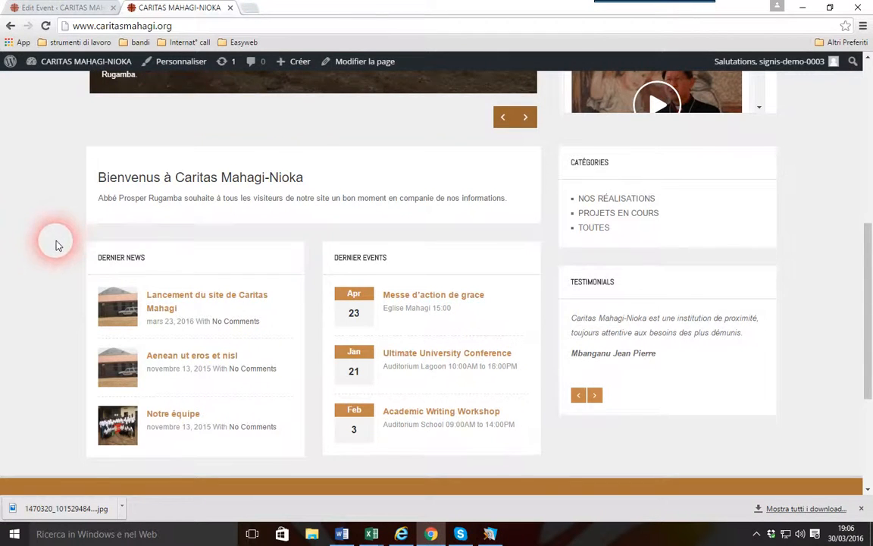
scroll(57, 244, "up", 2)
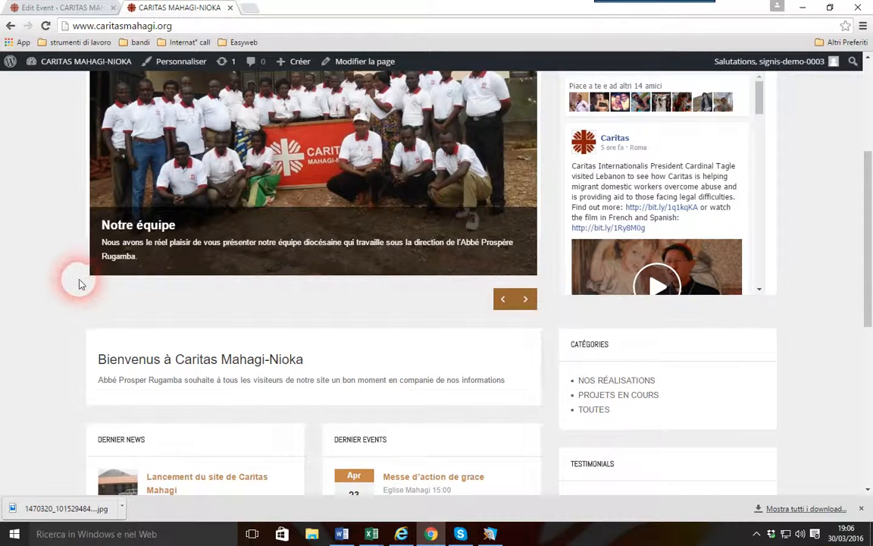
scroll(232, 266, "up", 2)
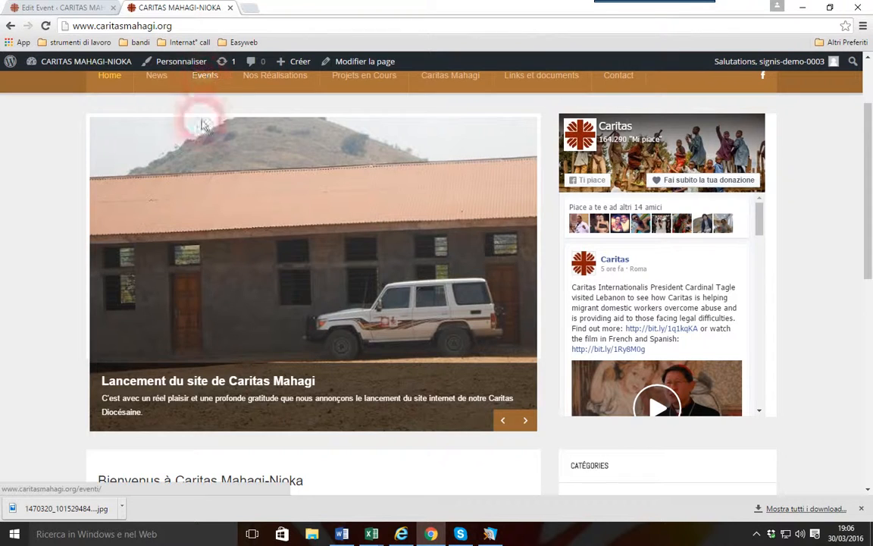
Open the "Messe d'action de grace" event from the home page and review its web address, title and details
scroll(3, 267, "down", 2)
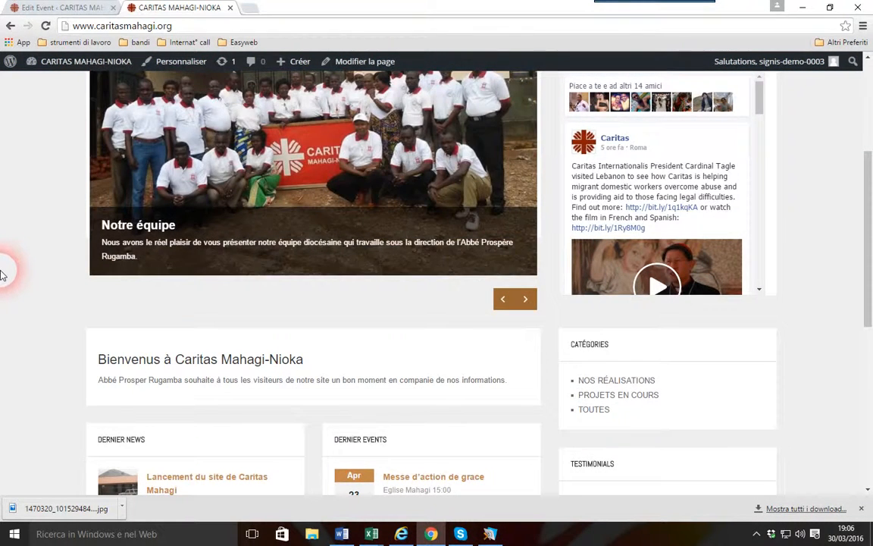
scroll(3, 274, "down", 2)
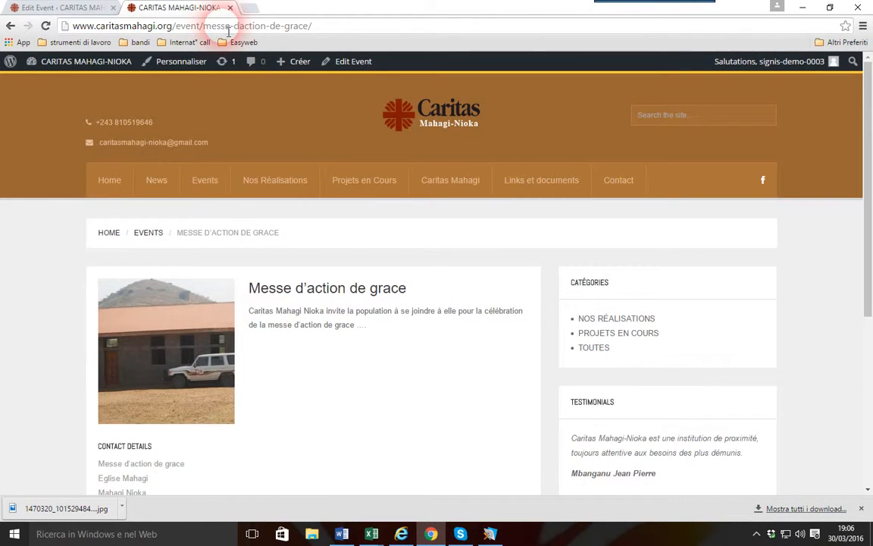
left_click(228, 26)
left_click(271, 26)
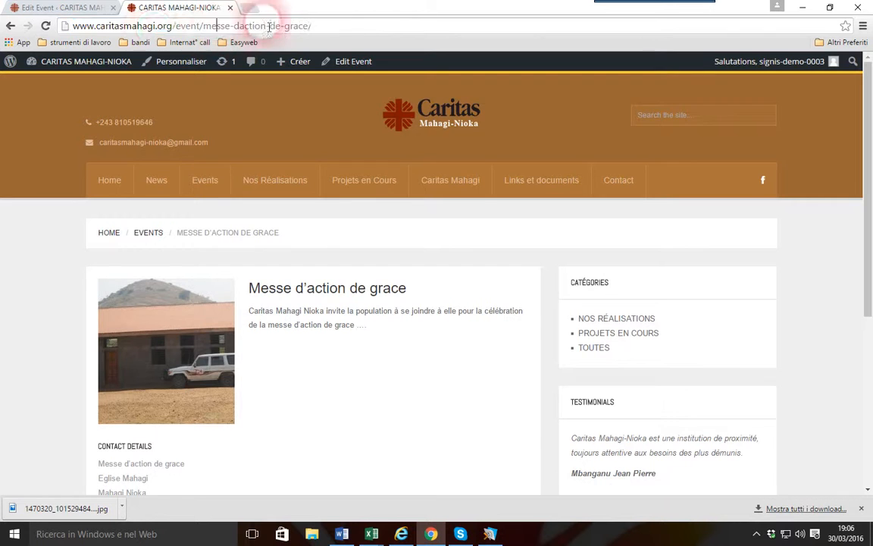
left_click(156, 33)
scroll(3, 322, "down", 1)
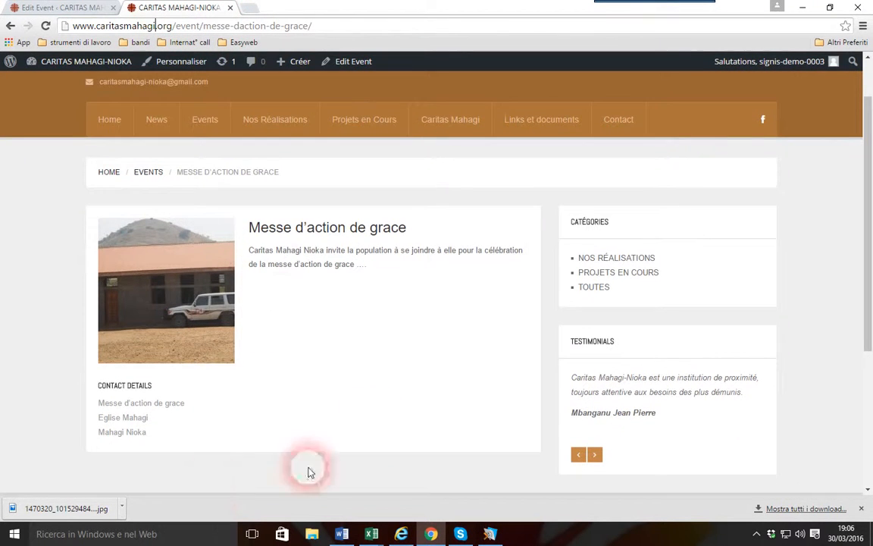
left_click_drag(261, 234, 397, 229)
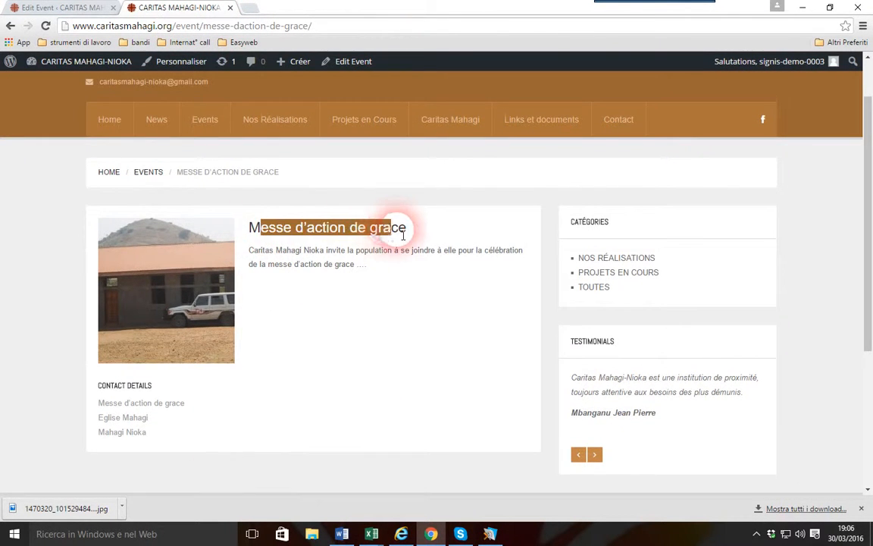
left_click(267, 225)
left_click(334, 302)
scroll(334, 301, "up", 1)
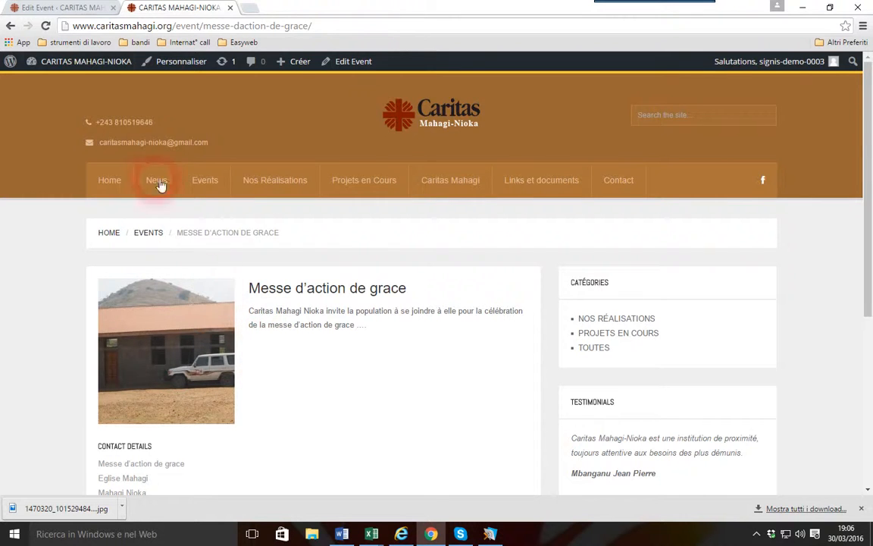
Go to the dashboard's home slides list and open the "Notre équipe" slide for editing in a separate browser tab
left_click(67, 6)
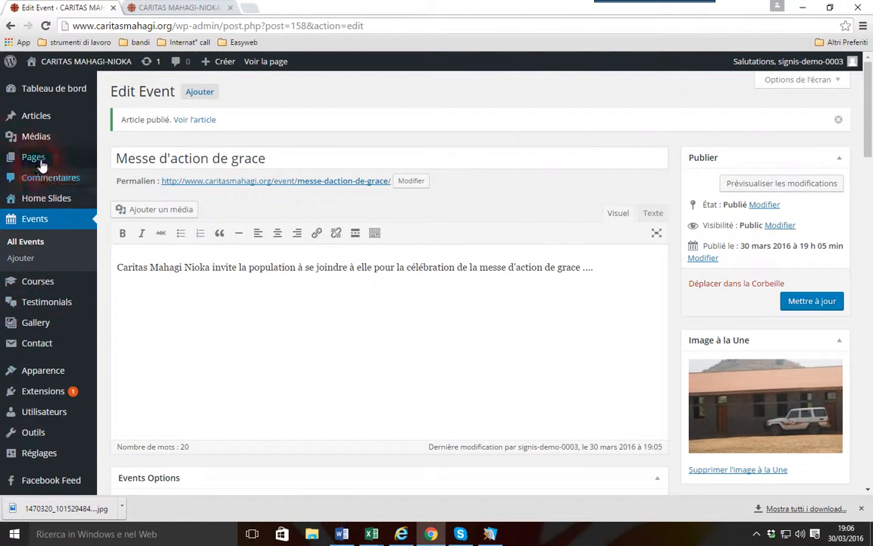
mouse_move(50, 205)
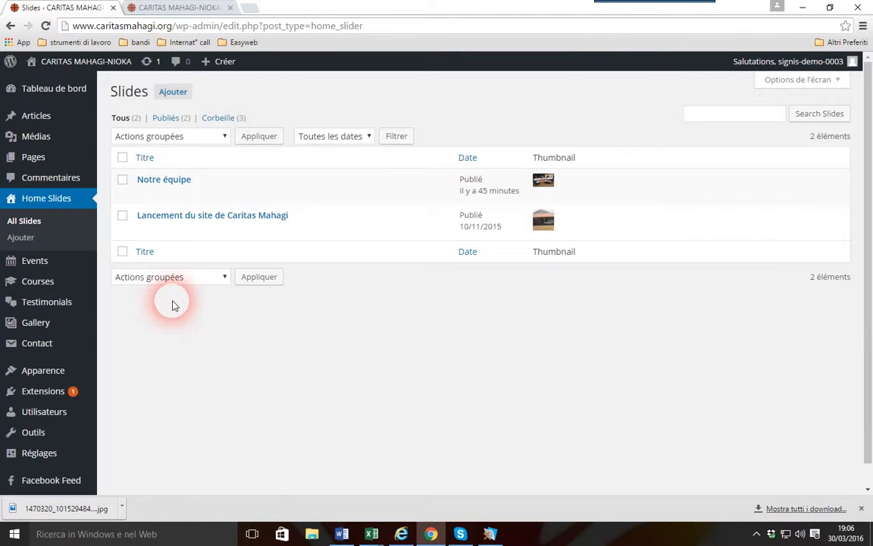
right_click(176, 182)
left_click(184, 190)
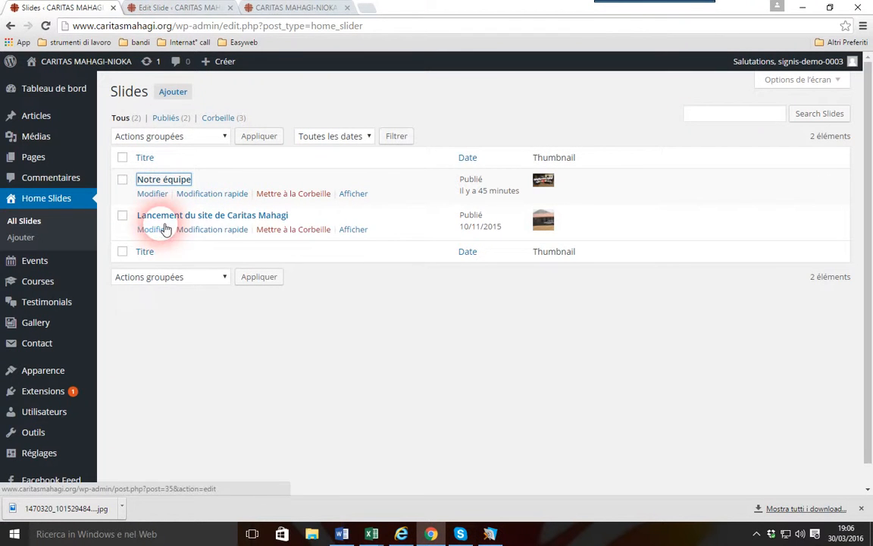
left_click(151, 9)
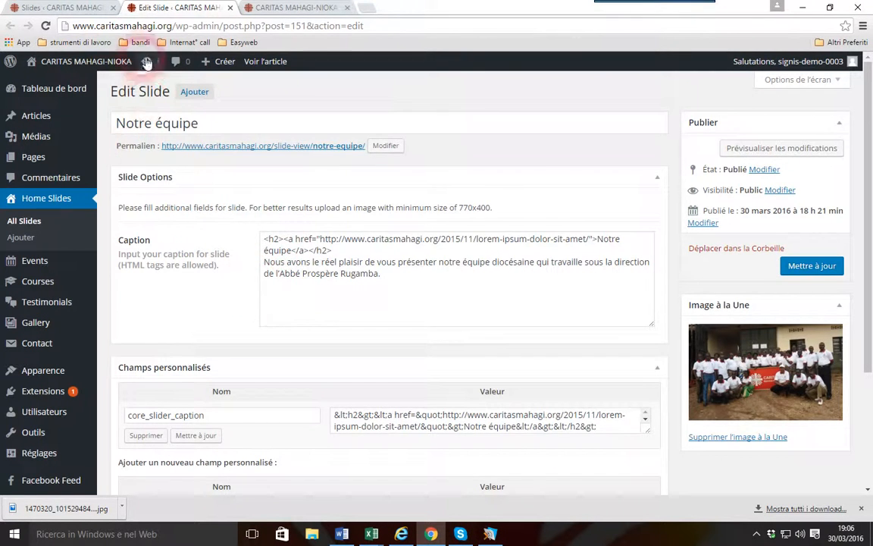
Start a new home slide from the slides list and place the cursor in its empty caption
left_click(64, 7)
left_click(173, 93)
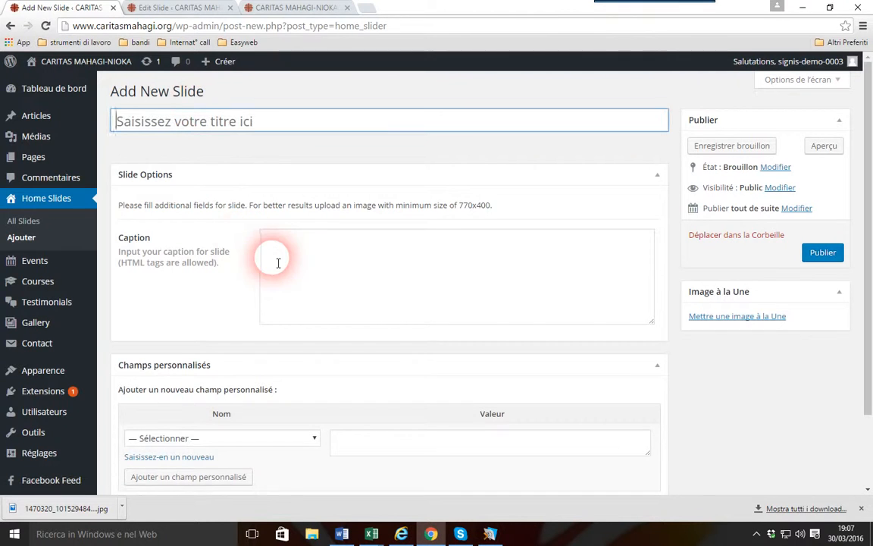
left_click(313, 255)
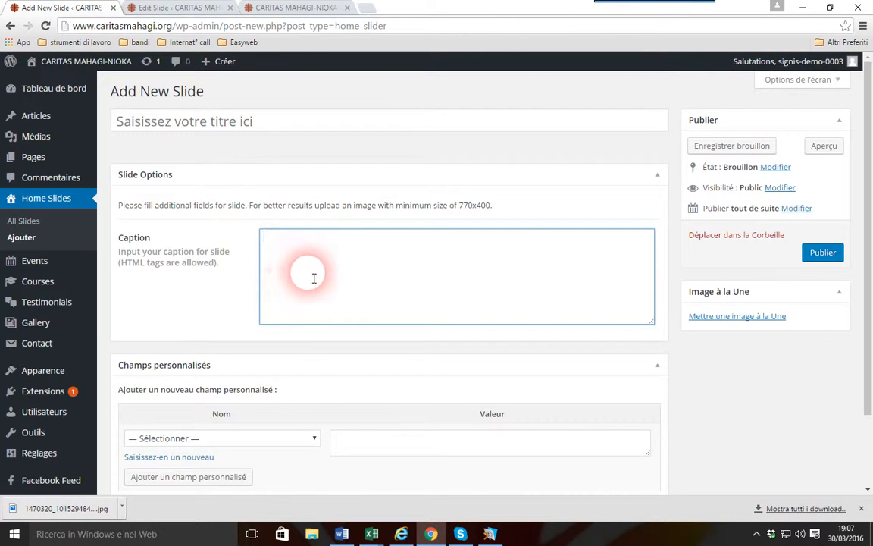
Copy the linked h2 heading code from the "Notre équipe" caption into the new slide's caption, and close the reference slide
left_click(196, 6)
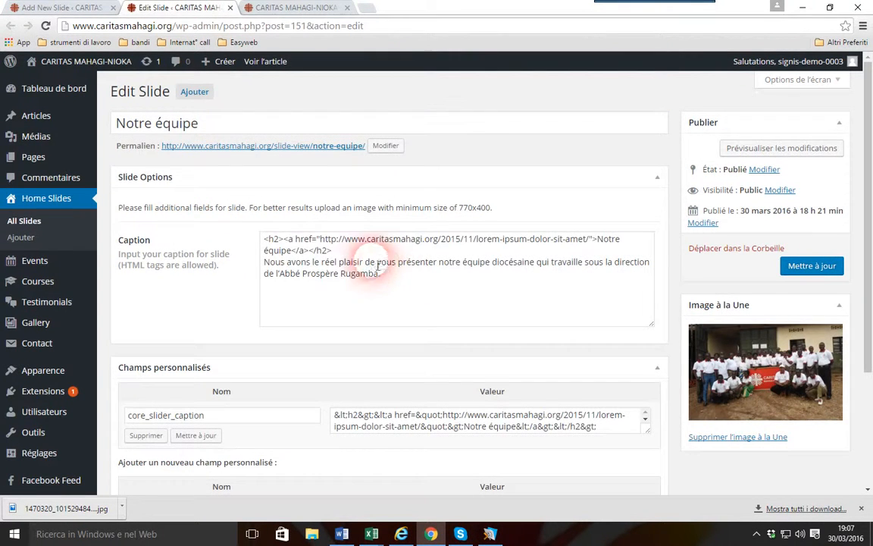
left_click_drag(333, 250, 262, 238)
right_click(288, 247)
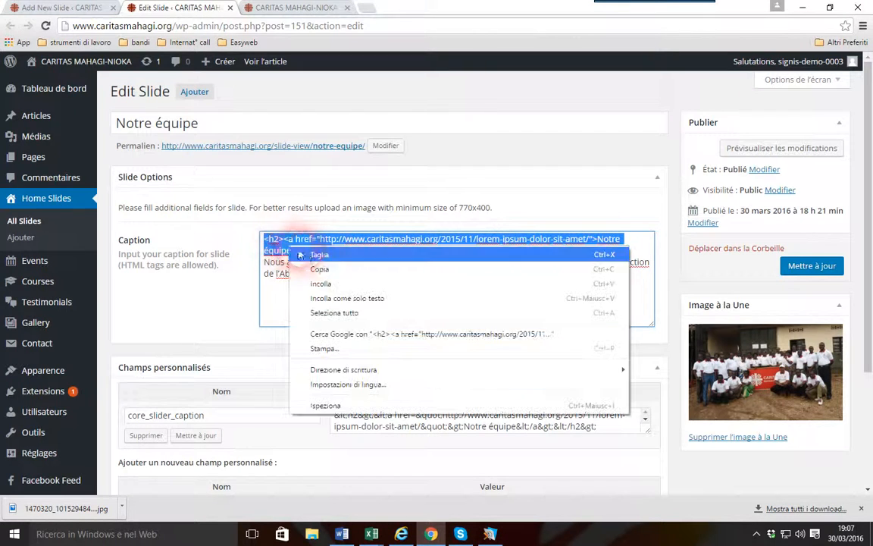
left_click(319, 269)
left_click(60, 7)
left_click(339, 271)
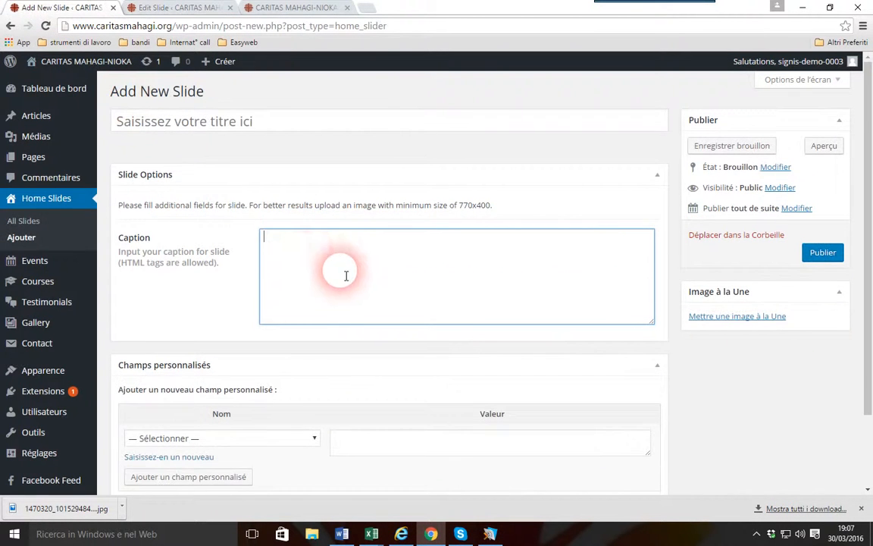
right_click(335, 253)
left_click(365, 326)
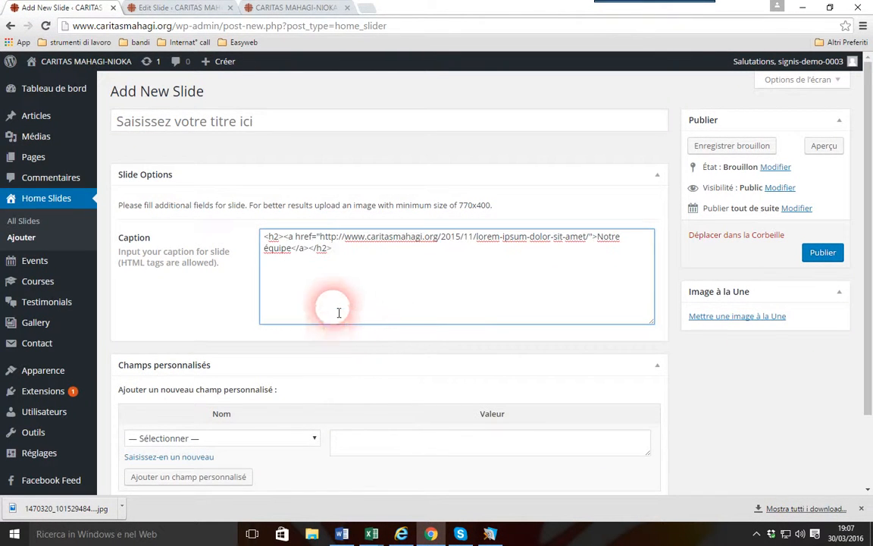
left_click(225, 8)
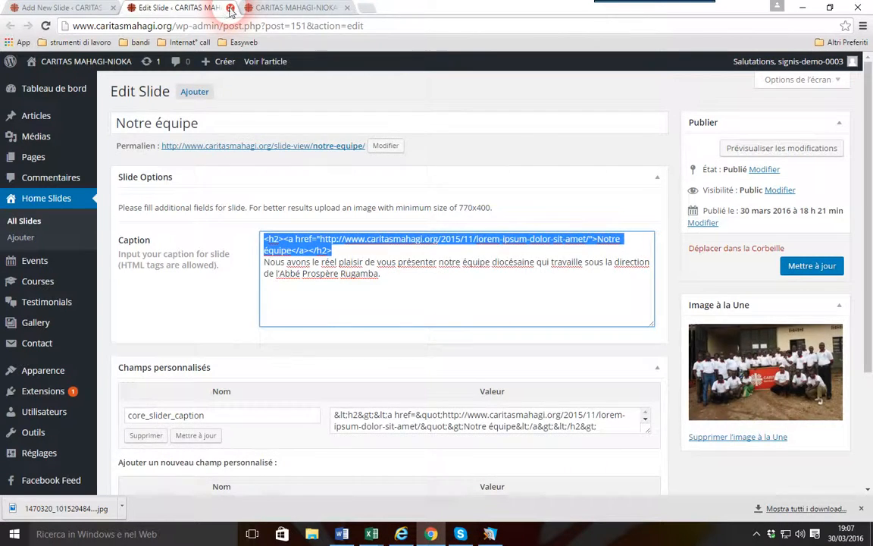
left_click(230, 7)
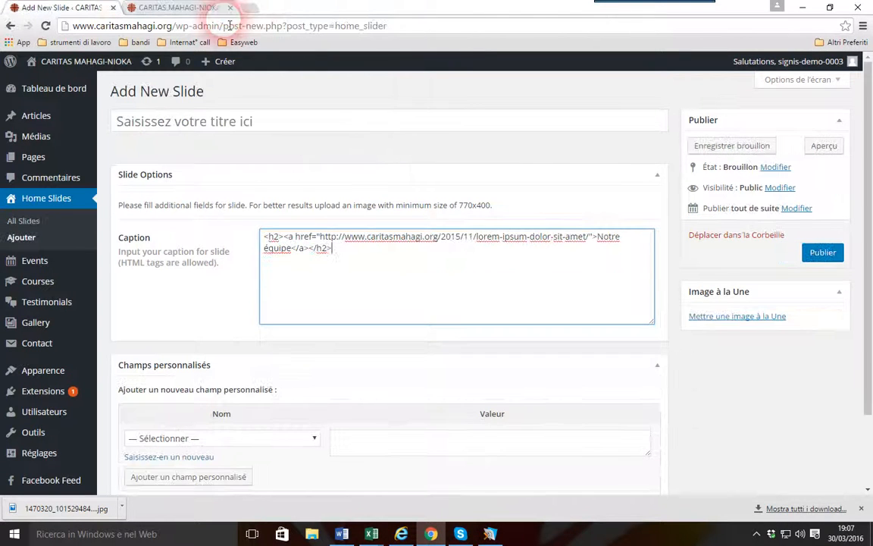
Replace the link address in the new slide's caption with the "Messe d'action de grace" event page's web address
left_click(329, 253)
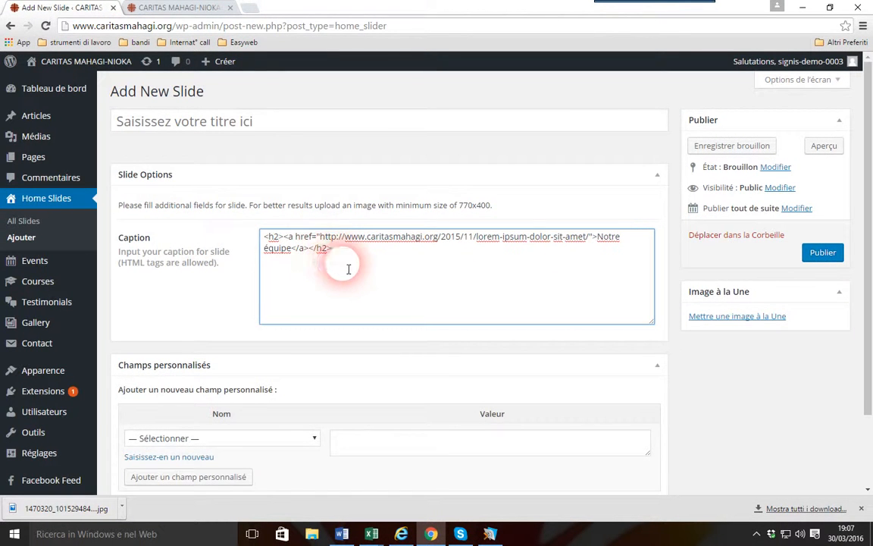
left_click_drag(326, 240, 302, 257)
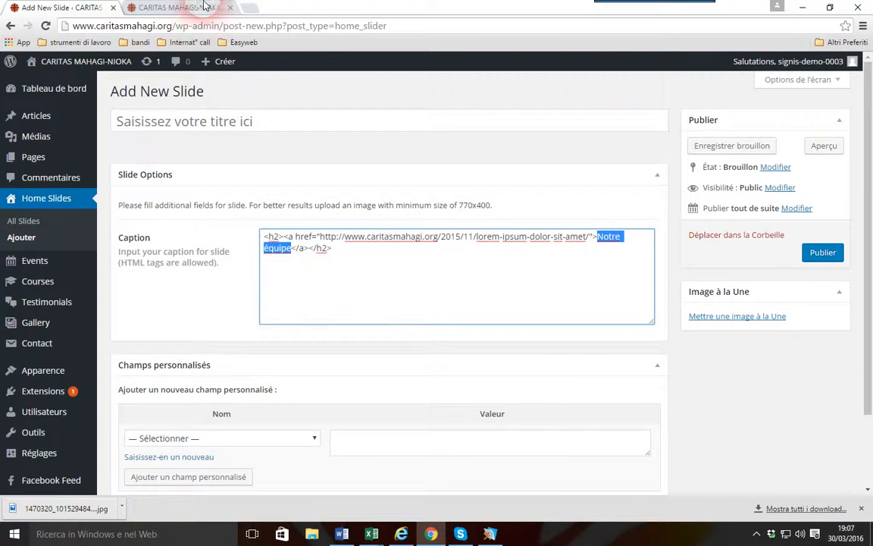
left_click(171, 8)
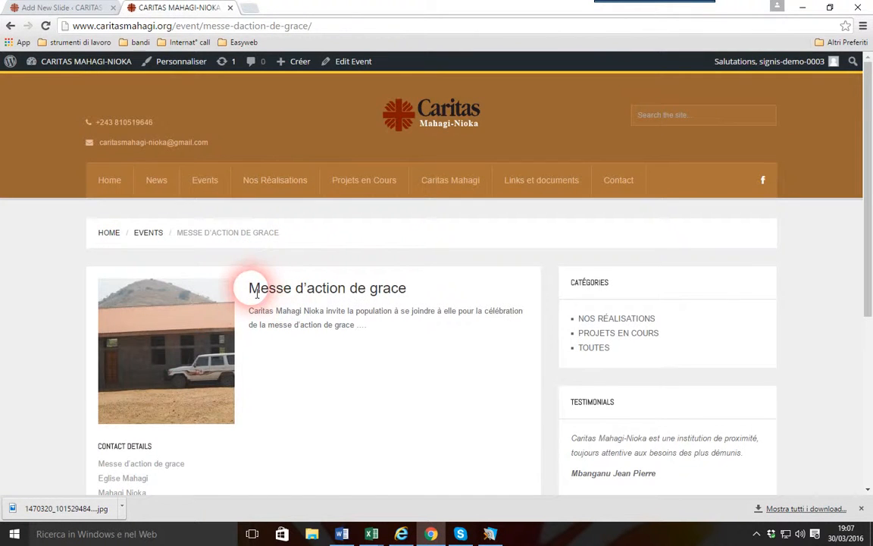
left_click(261, 27)
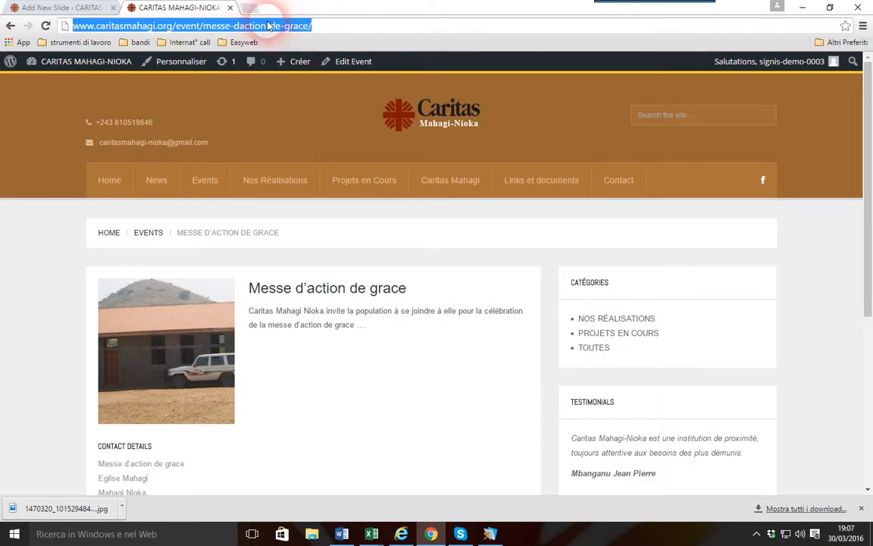
right_click(272, 25)
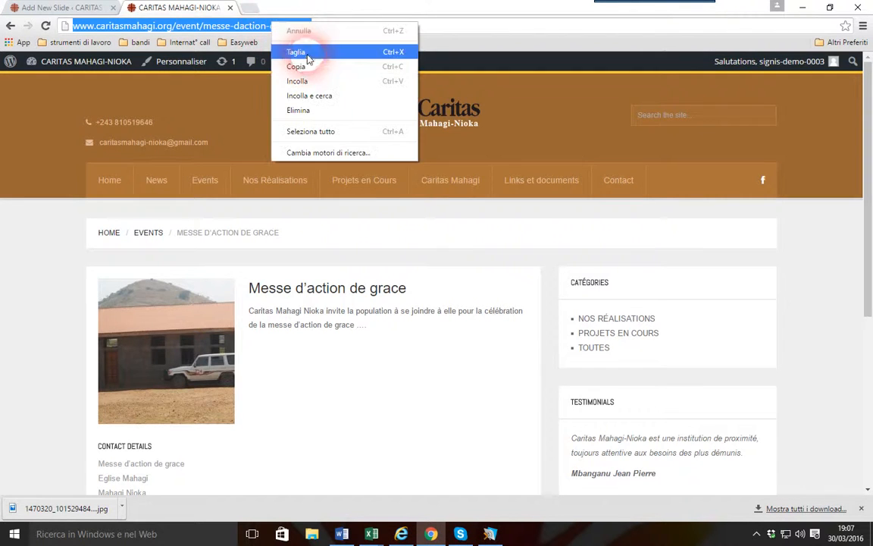
left_click(296, 67)
left_click(61, 8)
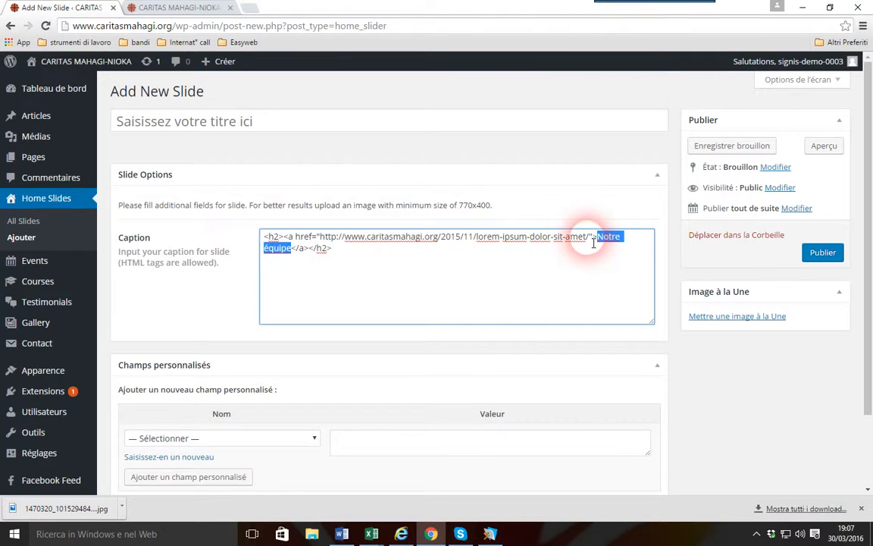
left_click_drag(593, 243, 334, 241)
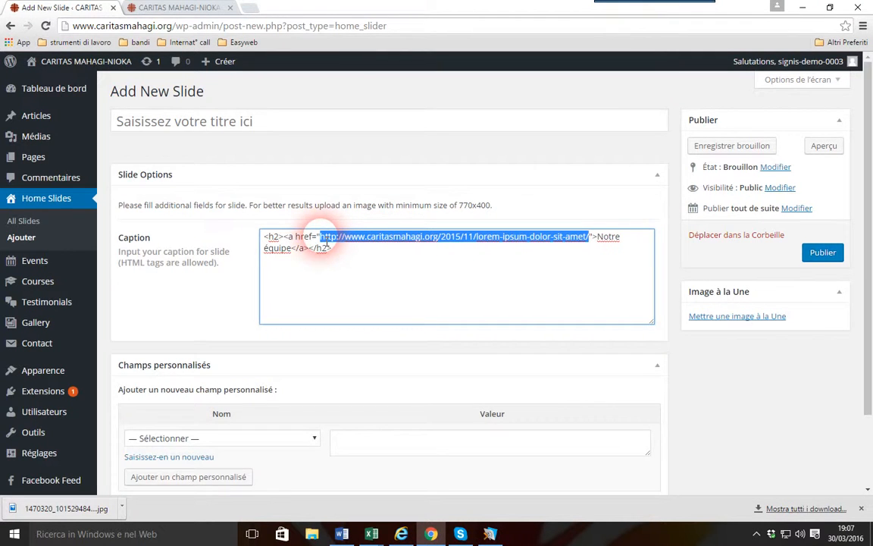
key("ctrl+v")
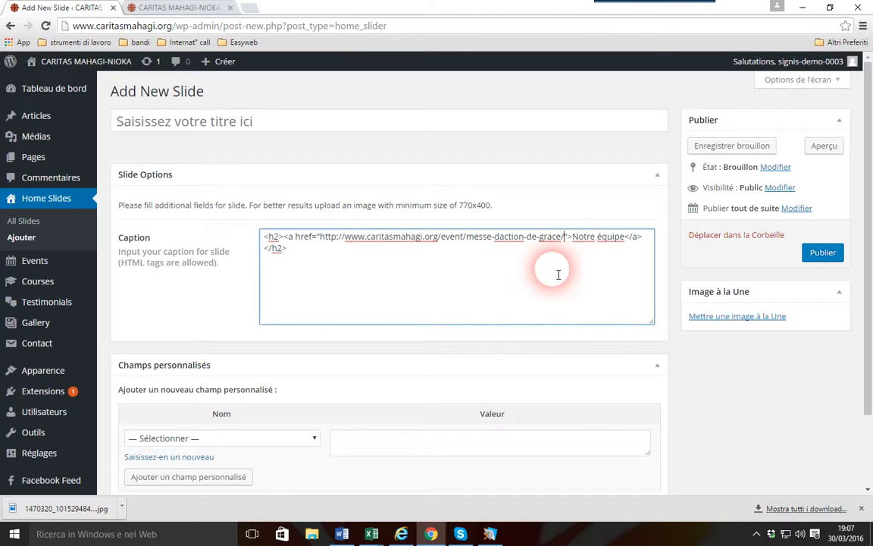
Replace the caption's link text "Notre équipe" with the title "Messe d'action de grace" copied from the event page
left_click(173, 8)
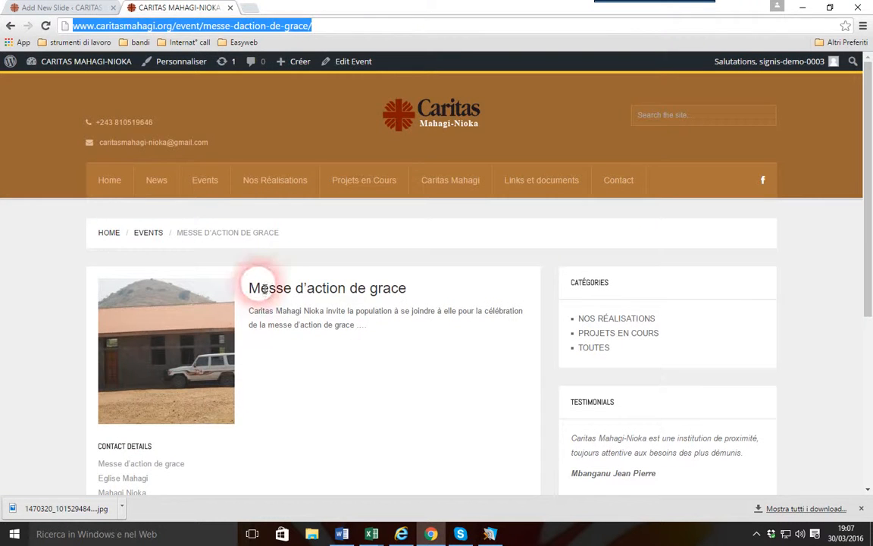
left_click_drag(251, 288, 400, 286)
right_click(382, 297)
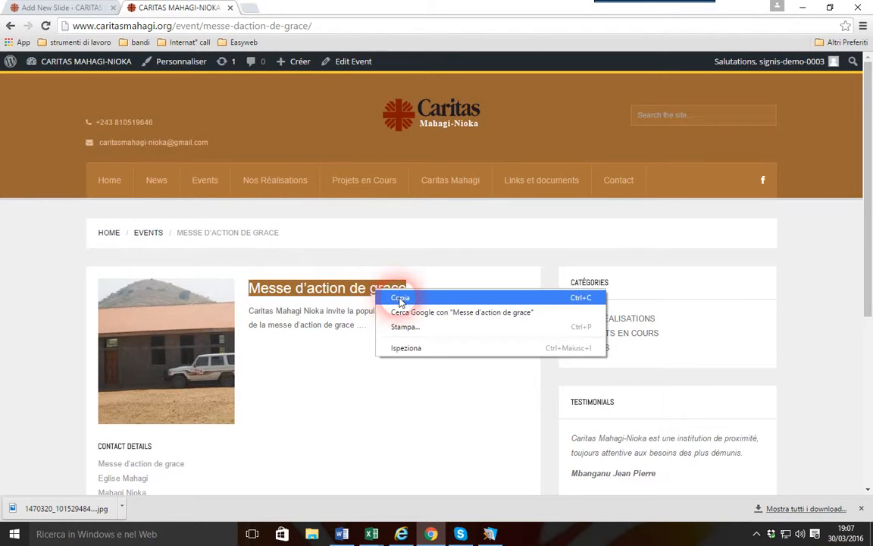
left_click(394, 304)
left_click(60, 8)
left_click(570, 244)
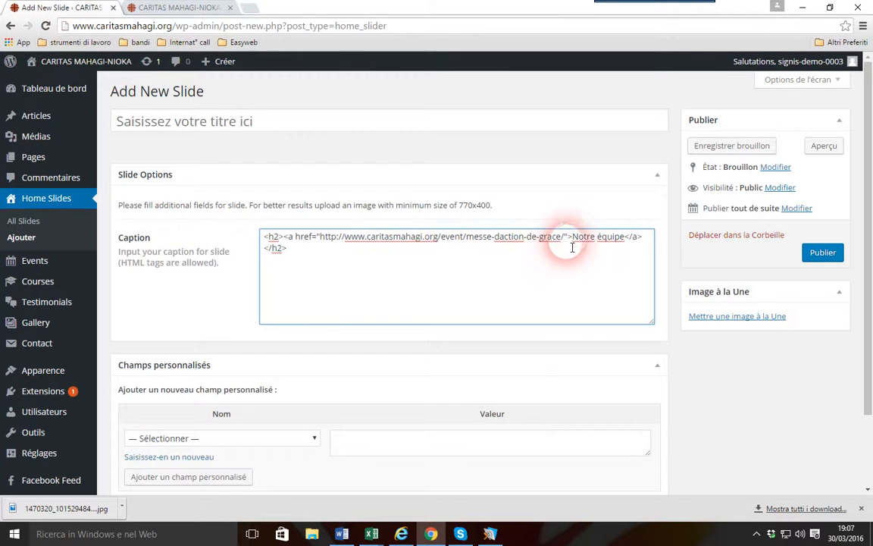
left_click_drag(577, 243, 626, 241)
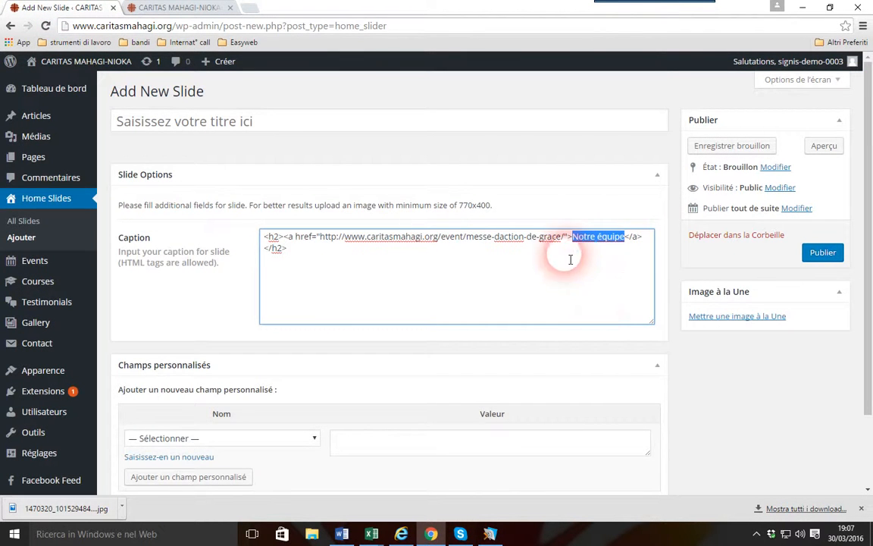
key("ctrl+v")
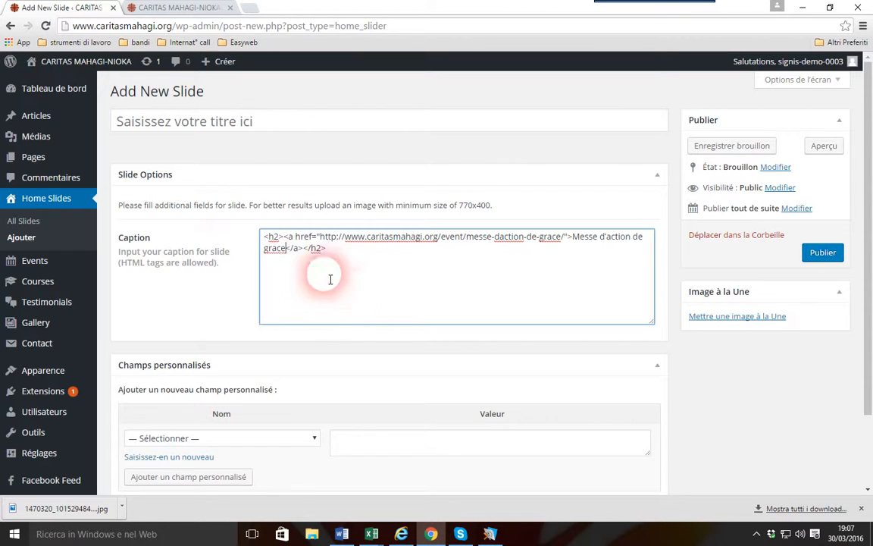
Copy the caption's link text into the slide's title as "Messe d'action de grace" and glance at the event page
left_click_drag(572, 237, 278, 258)
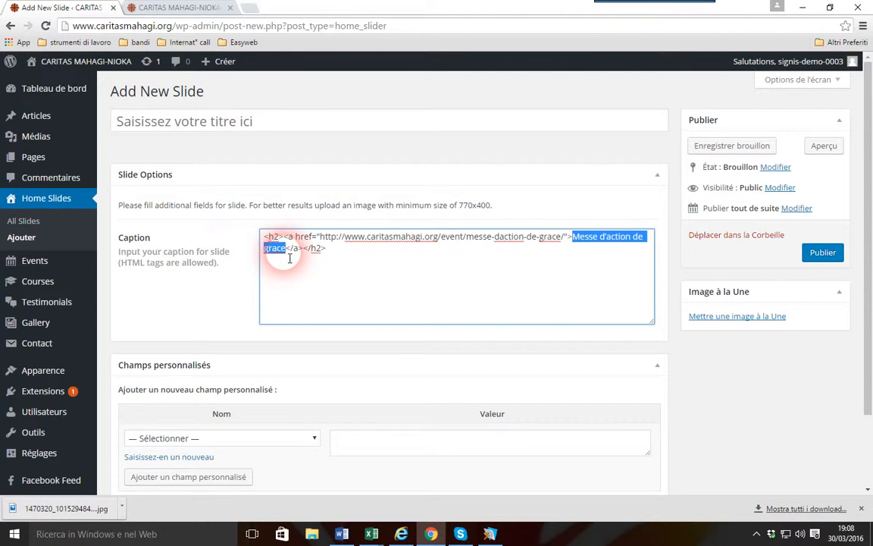
left_click(279, 128)
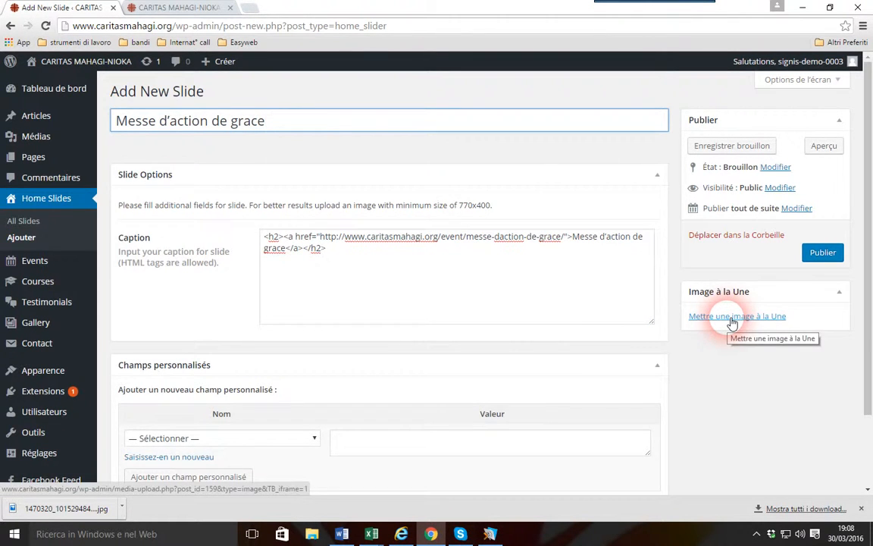
key("ctrl+Tab")
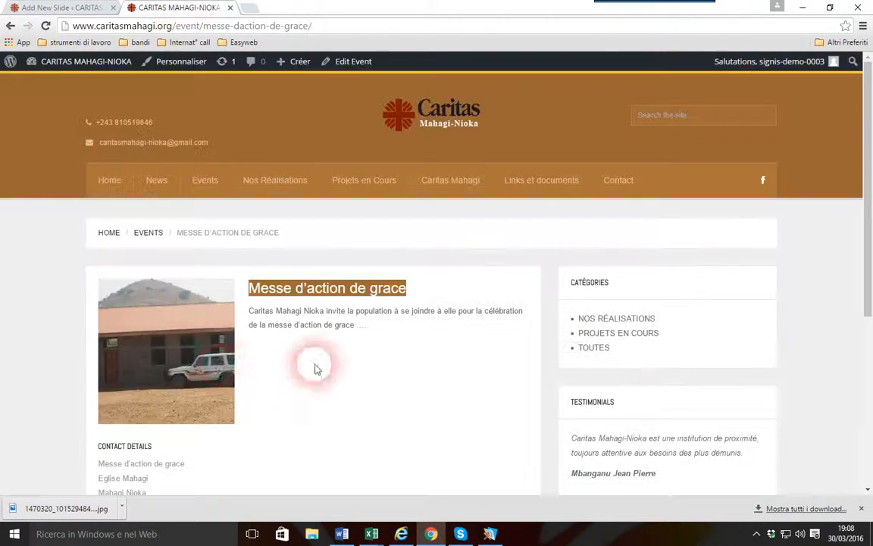
left_click(57, 6)
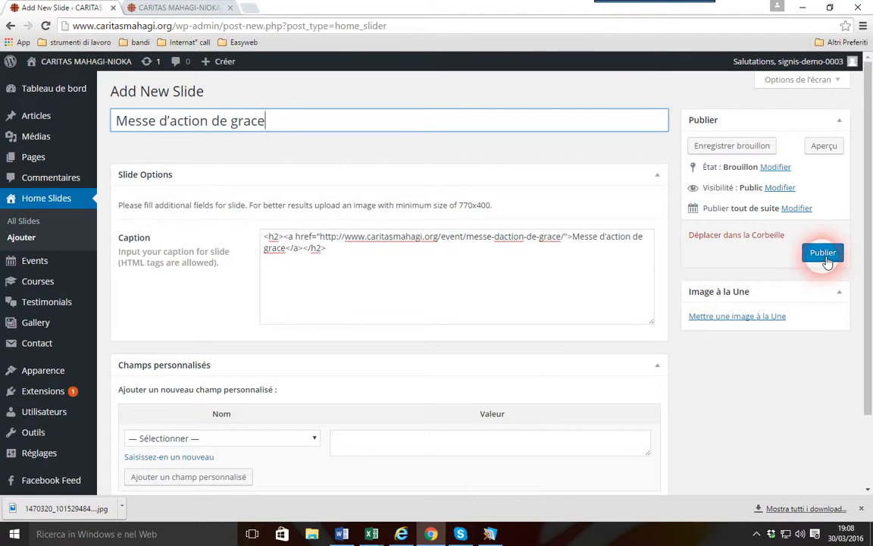
Set the media library photo of the building with the white car as the slide's featured image and publish the slide
left_click(762, 318)
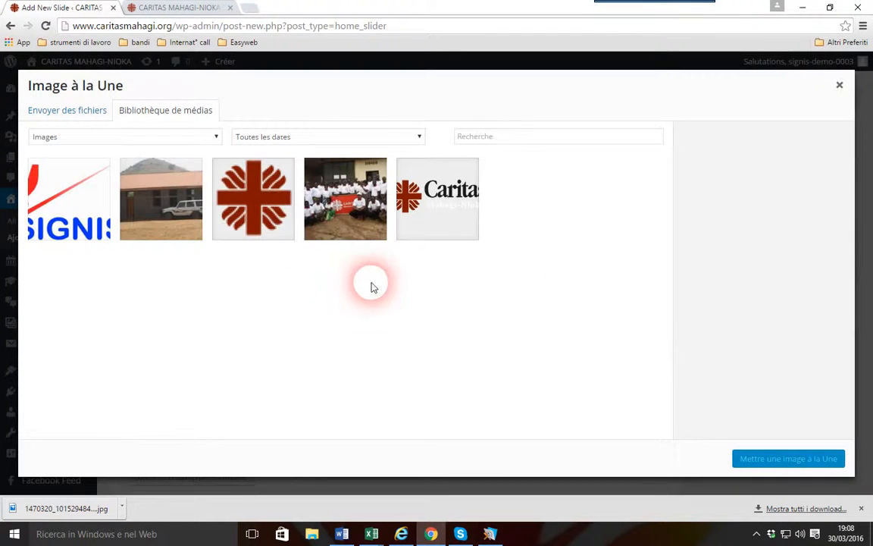
left_click(176, 176)
left_click(781, 459)
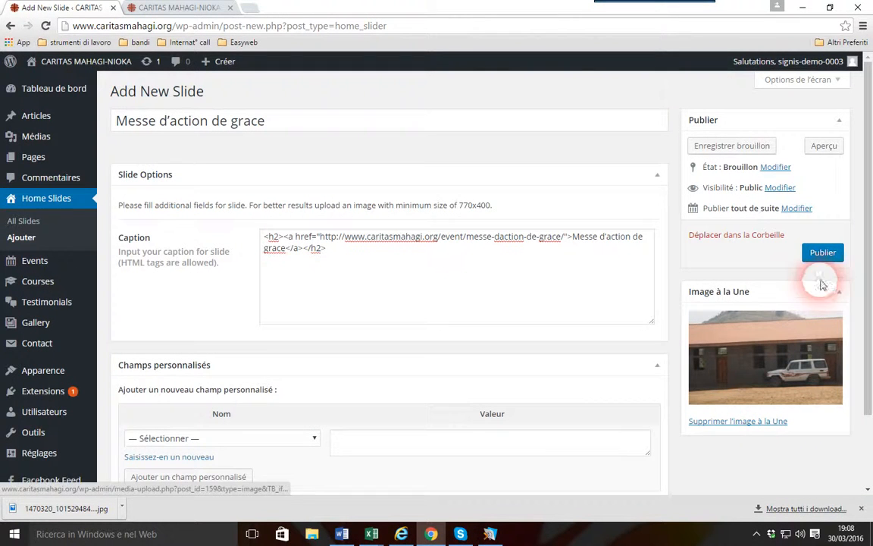
left_click(823, 254)
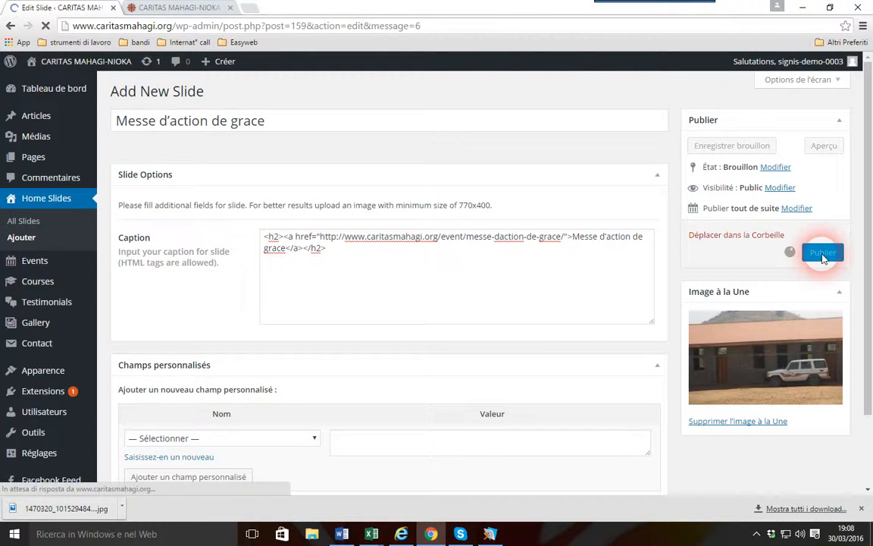
Add the event page's invitation sentence, from "Caritas Mahagi Nioka invite" to "d'action de grace", below the caption's heading and update the slide
left_click(389, 297)
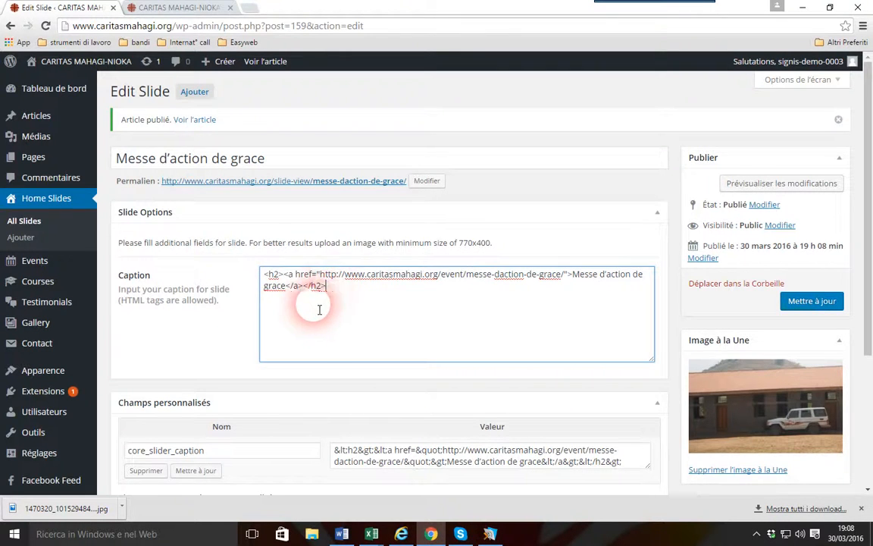
left_click(176, 8)
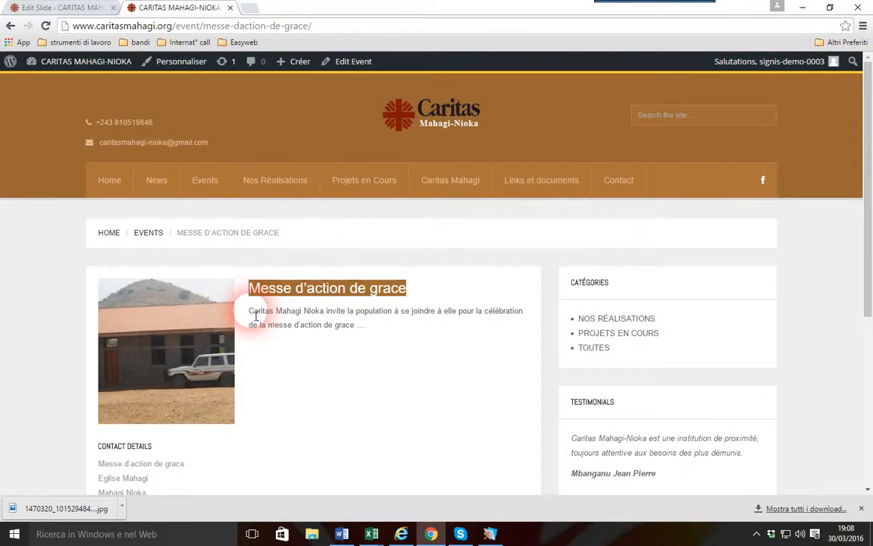
left_click_drag(249, 312, 350, 327)
right_click(318, 319)
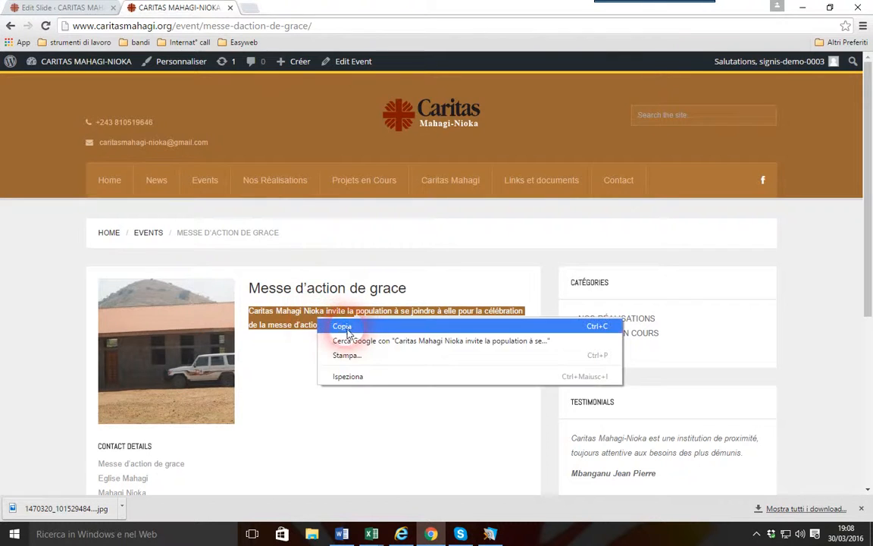
left_click(337, 328)
left_click(85, 6)
left_click(347, 292)
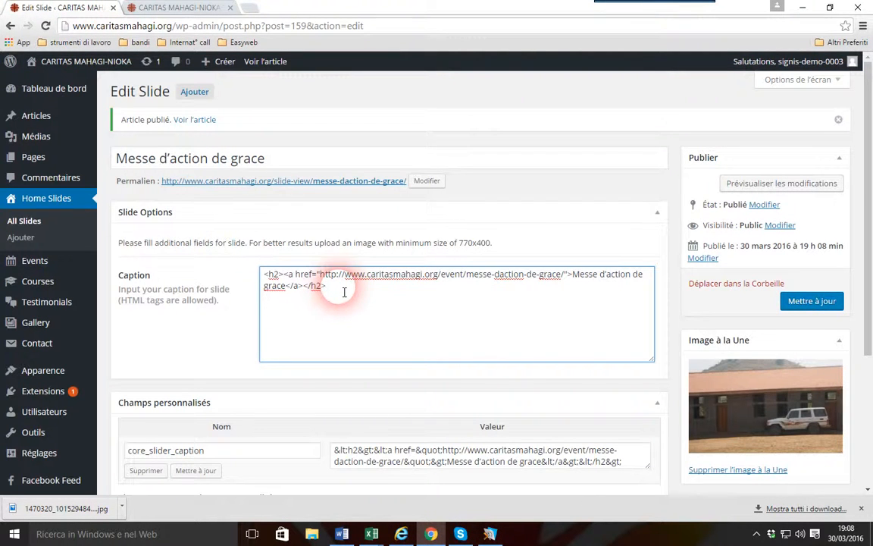
key("Return")
key("ctrl+v")
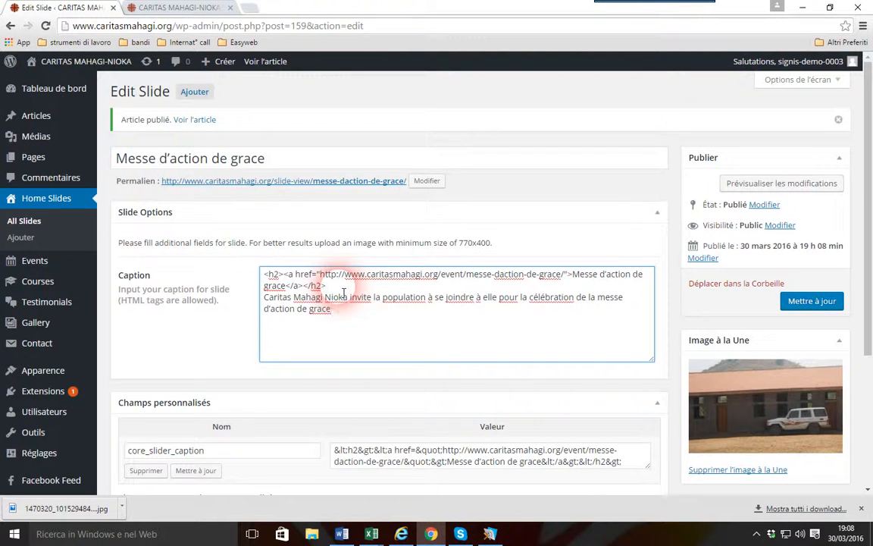
left_click(799, 303)
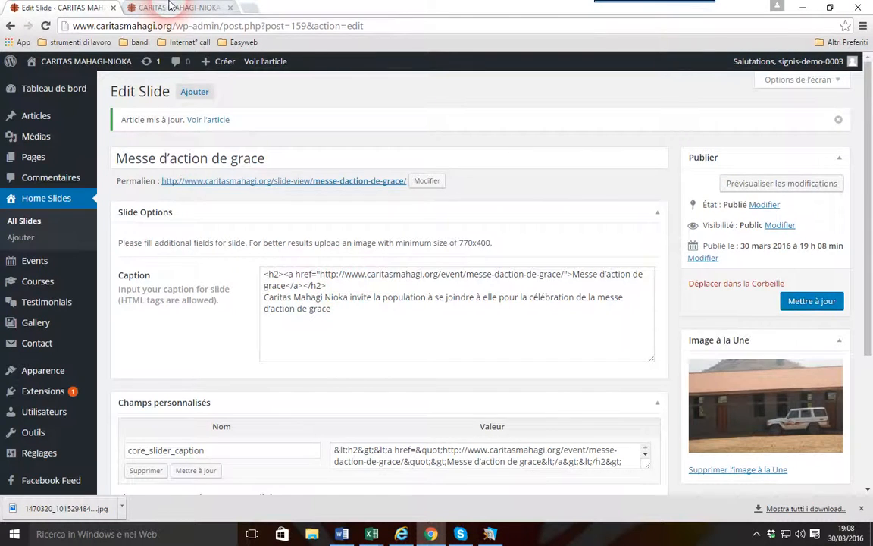
Open the site's home page and check the slideshow and the list of latest events for "Messe d'action de grace"
left_click(170, 6)
left_click(109, 180)
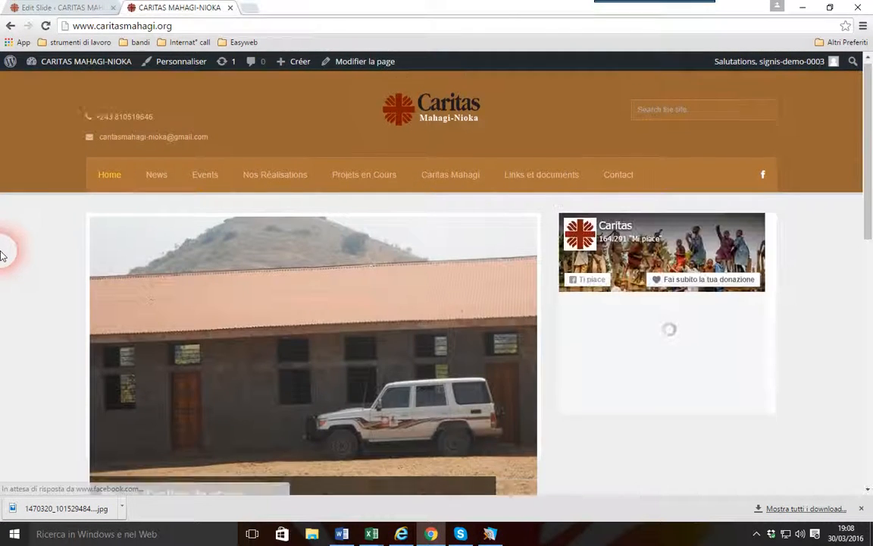
scroll(2, 255, "down", 3)
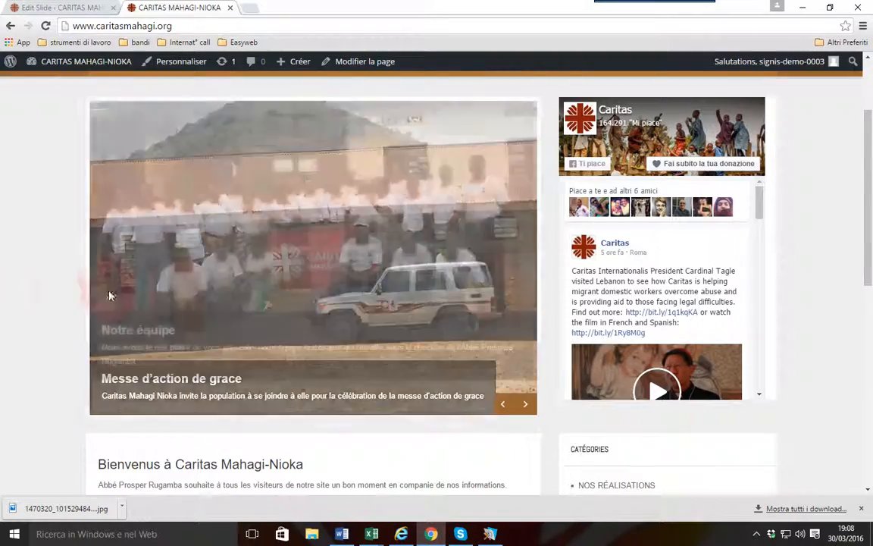
scroll(30, 283, "down", 1)
scroll(30, 284, "down", 5)
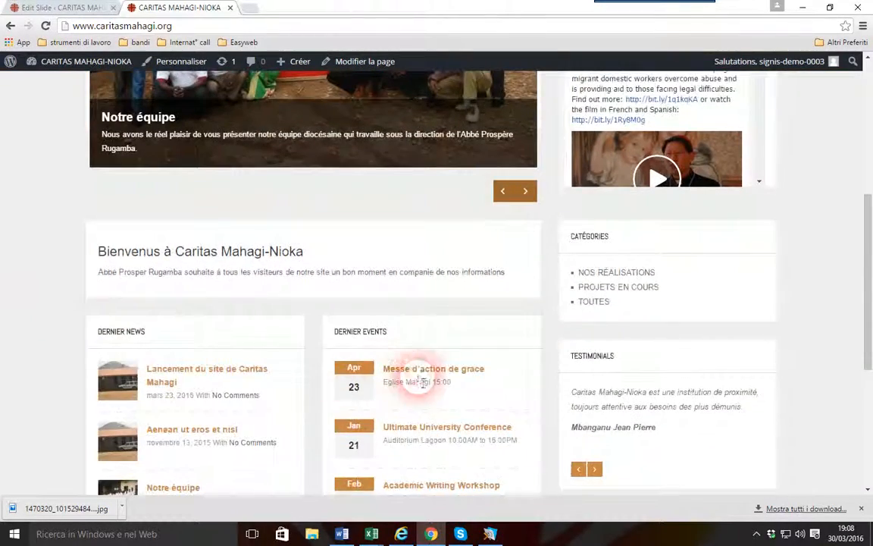
scroll(350, 250, "up", 8)
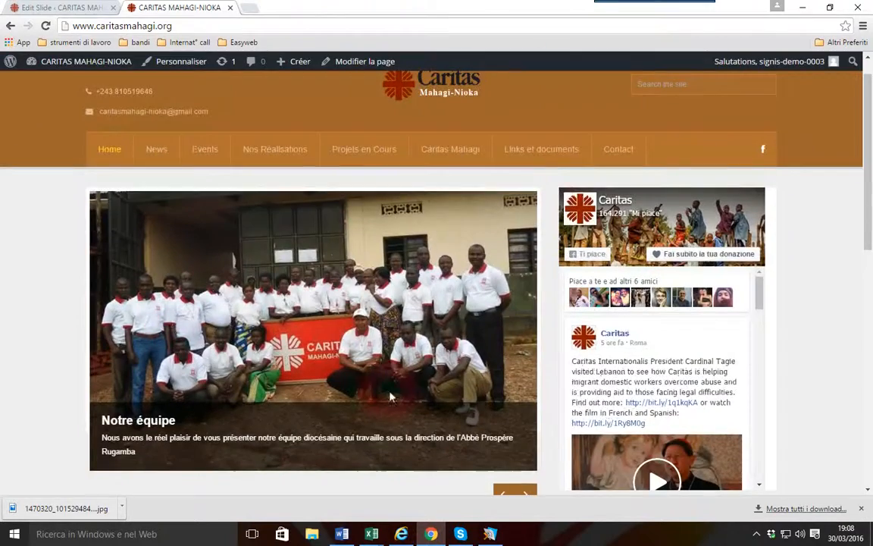
scroll(454, 334, "down", 3)
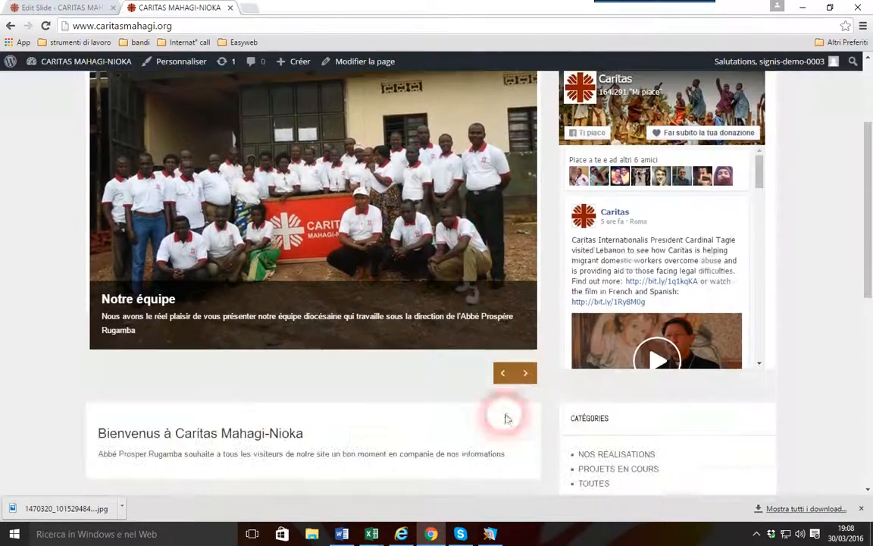
Go through the home page slideshow slide by slide and examine each slide's picture, heading and caption
left_click(524, 374)
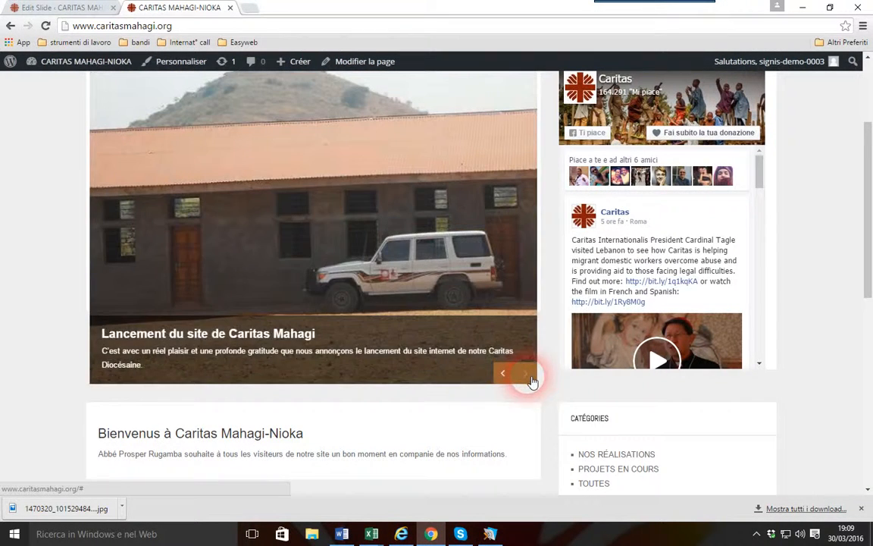
left_click(528, 374)
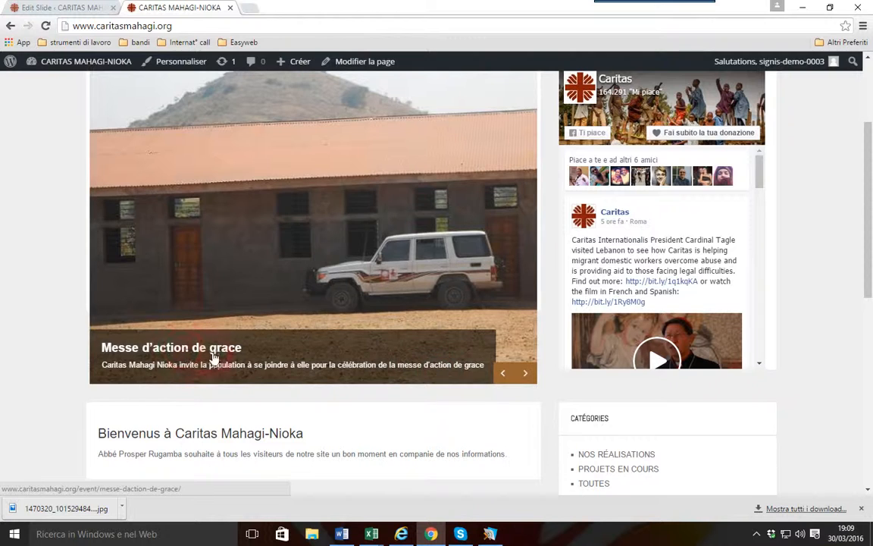
left_click(530, 376)
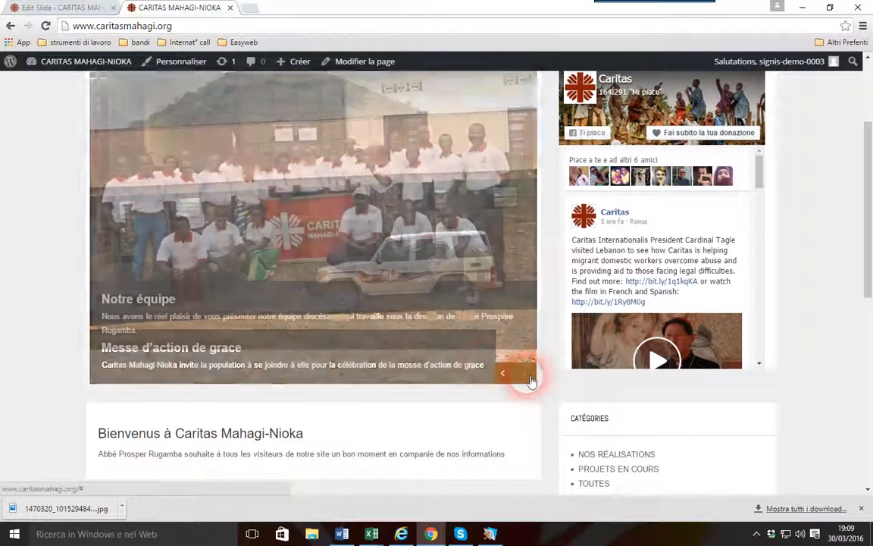
left_click(176, 303)
scroll(184, 306, "up", 2)
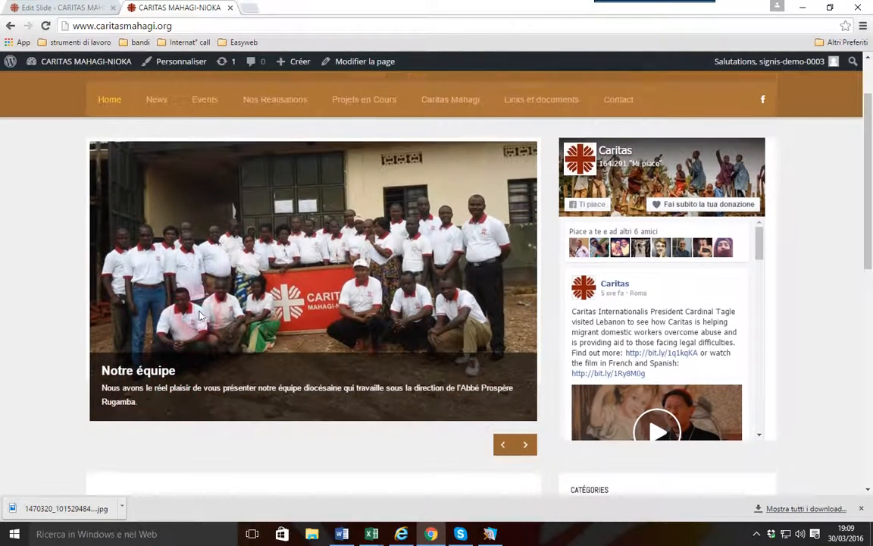